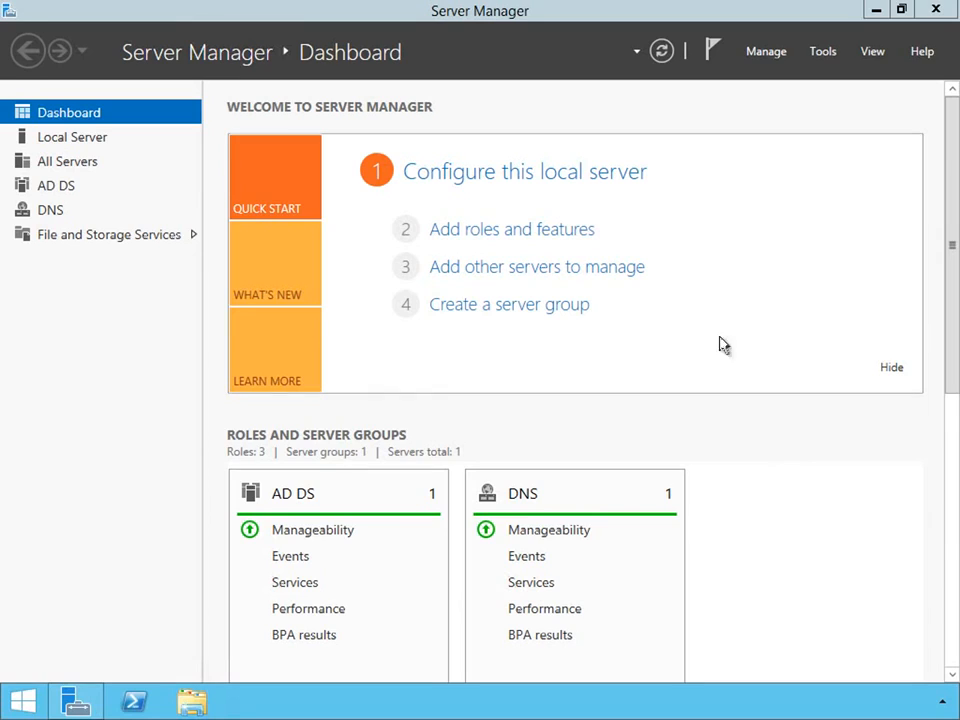
Start adding roles and features with a role-based or feature-based installation on the Win2012R2Test.contoso.com server.
left_click(550, 243)
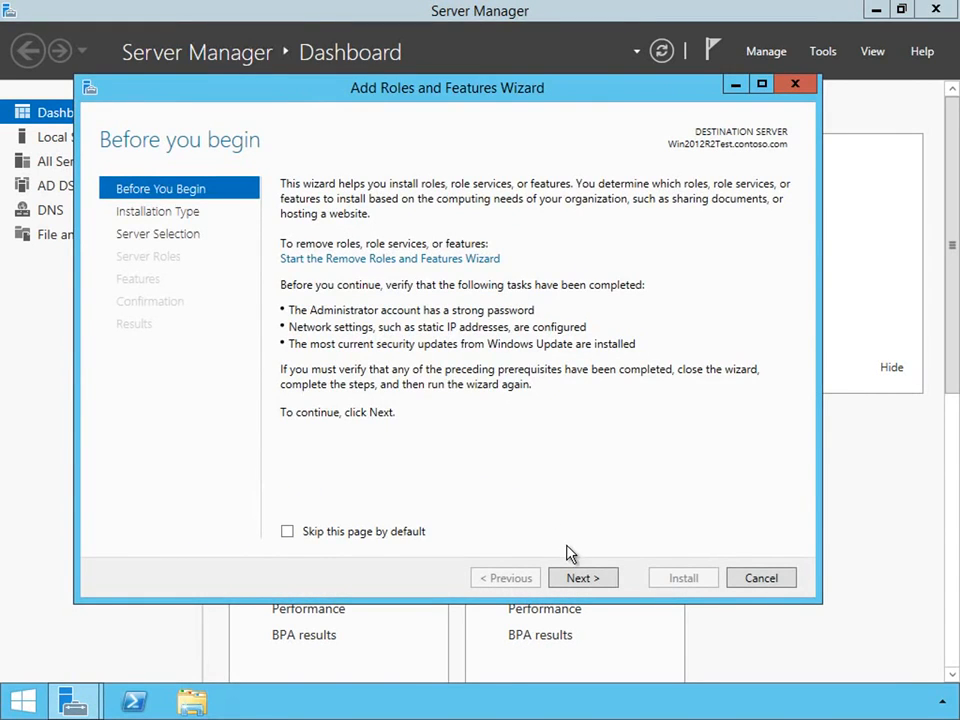
left_click(580, 580)
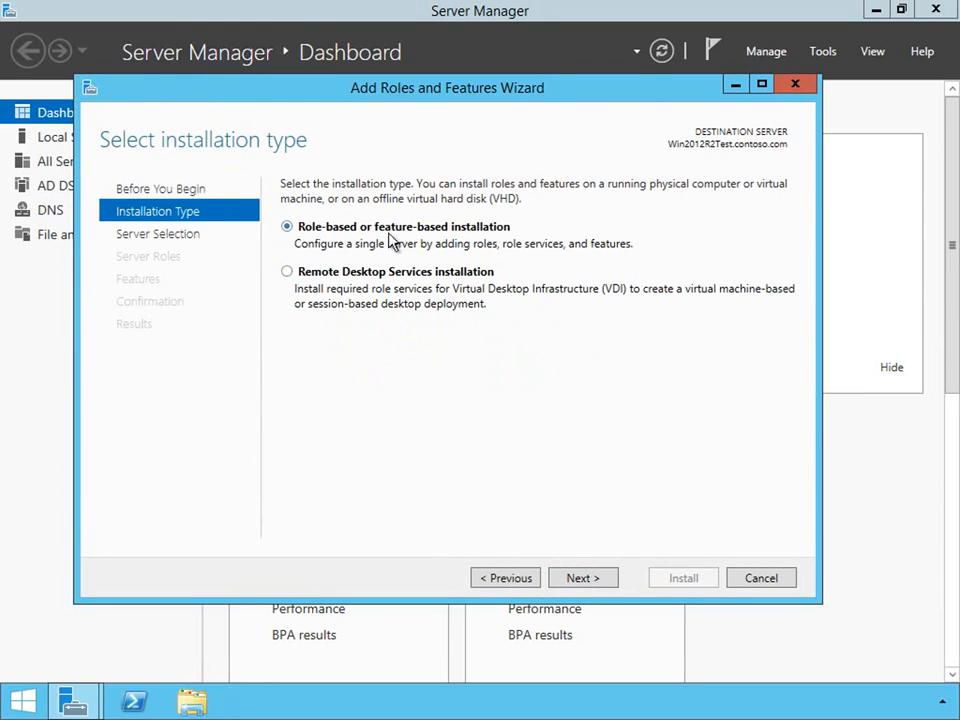
left_click(575, 580)
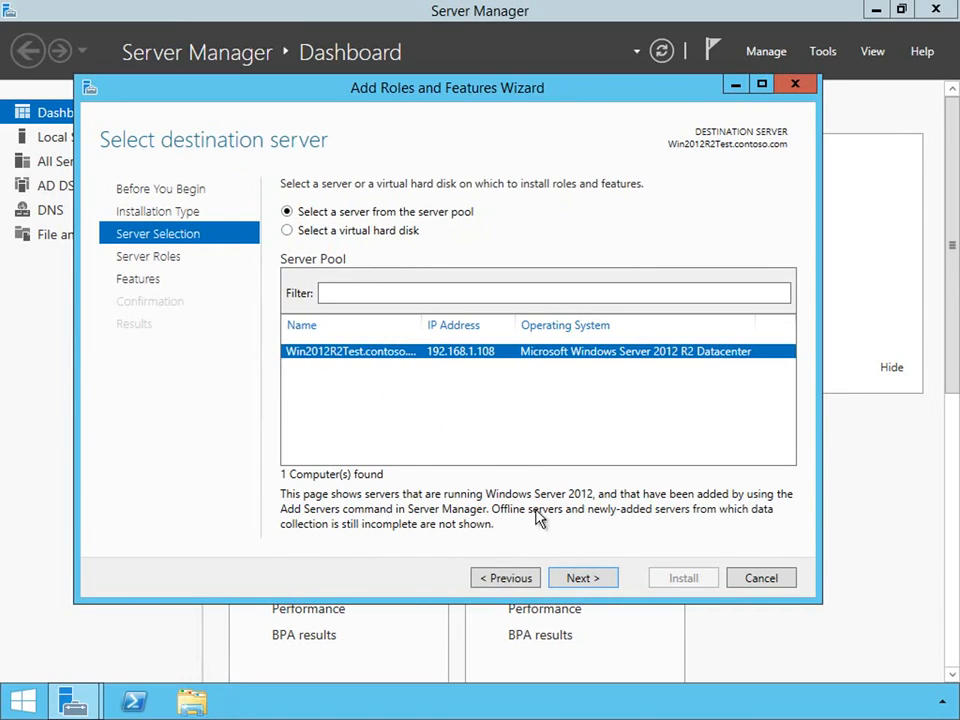
left_click(586, 580)
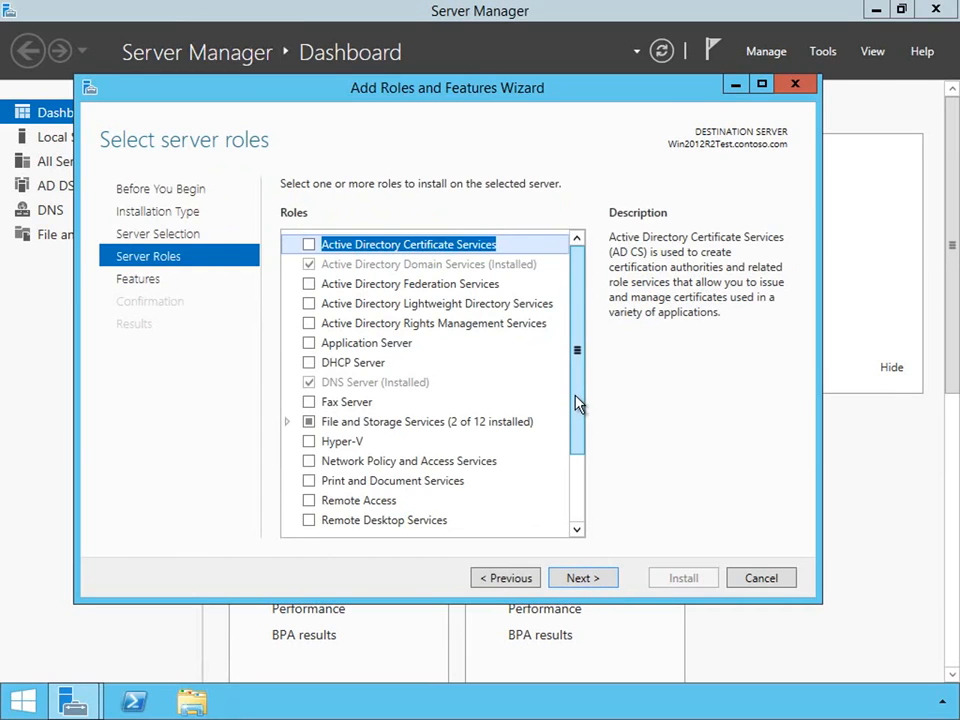
Select the Windows Deployment Services role together with its required management tools and proceed to the features selection.
left_click_drag(572, 420, 564, 499)
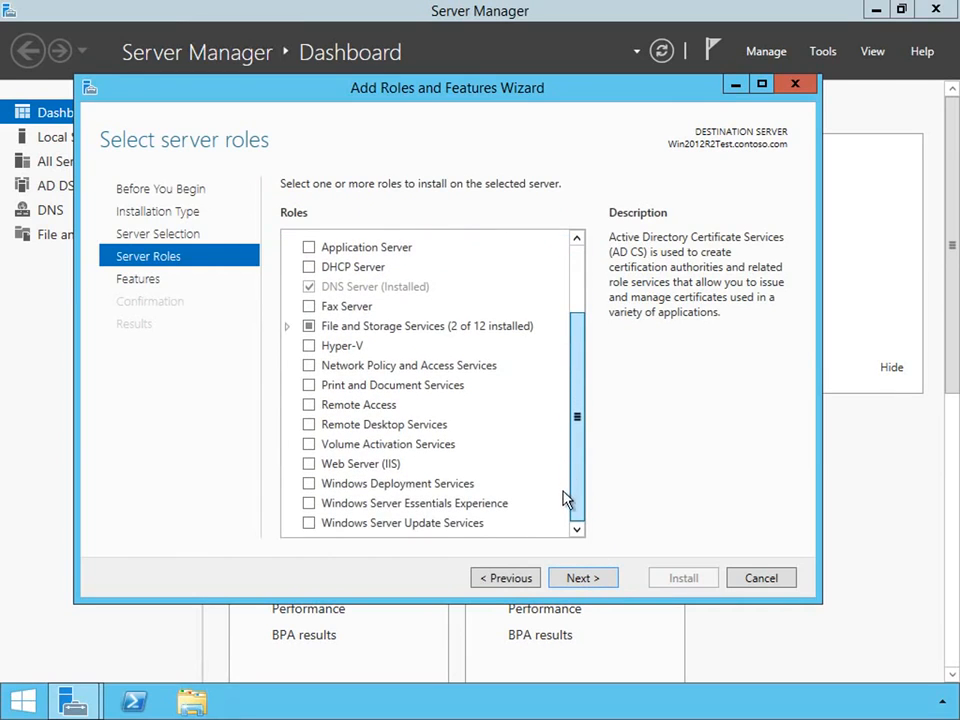
left_click(309, 484)
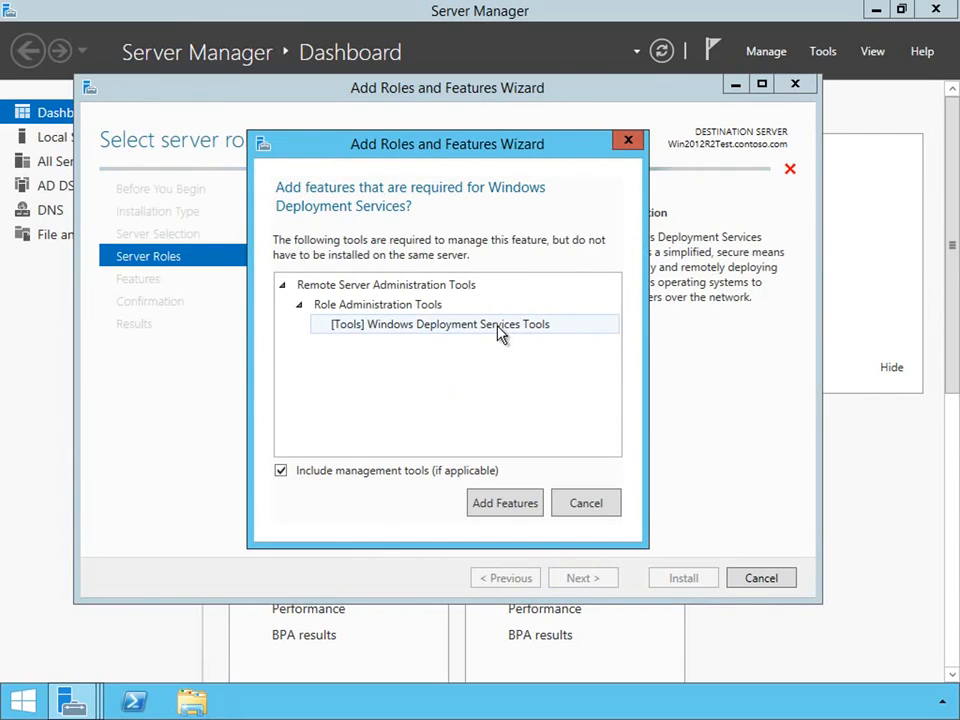
left_click(505, 503)
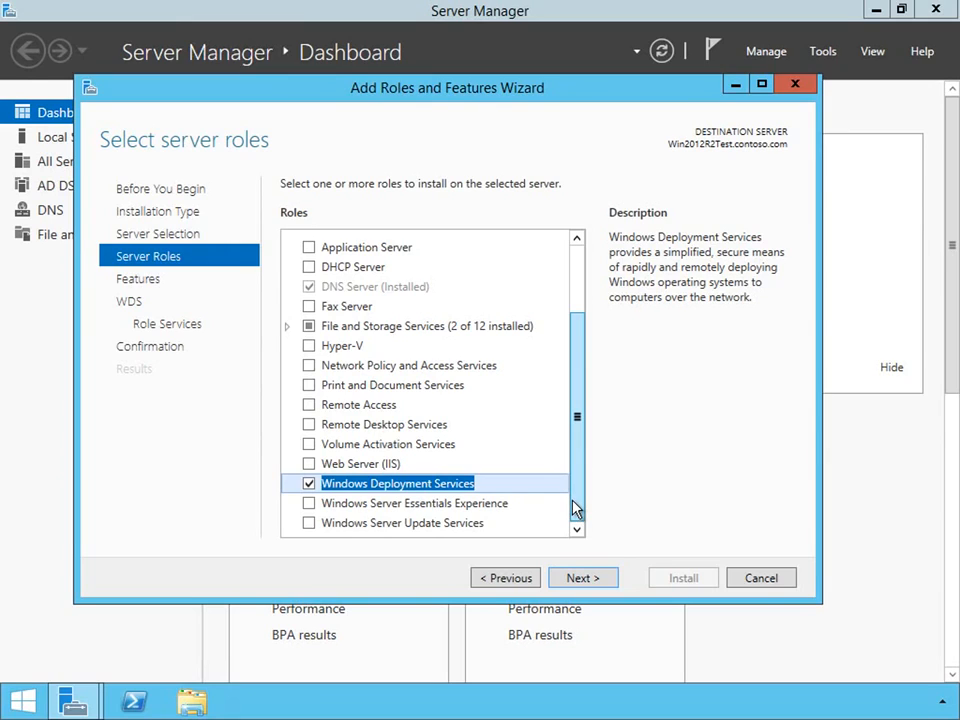
left_click(580, 580)
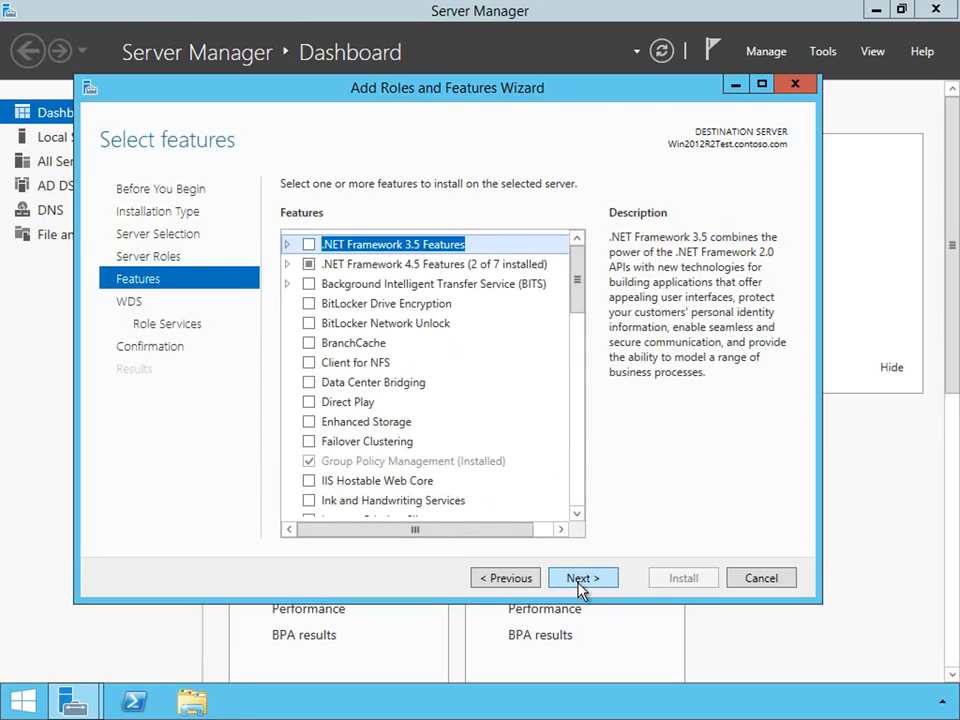
Add no extra features and keep both the Deployment Server and Transport Server role services for installation.
left_click(579, 581)
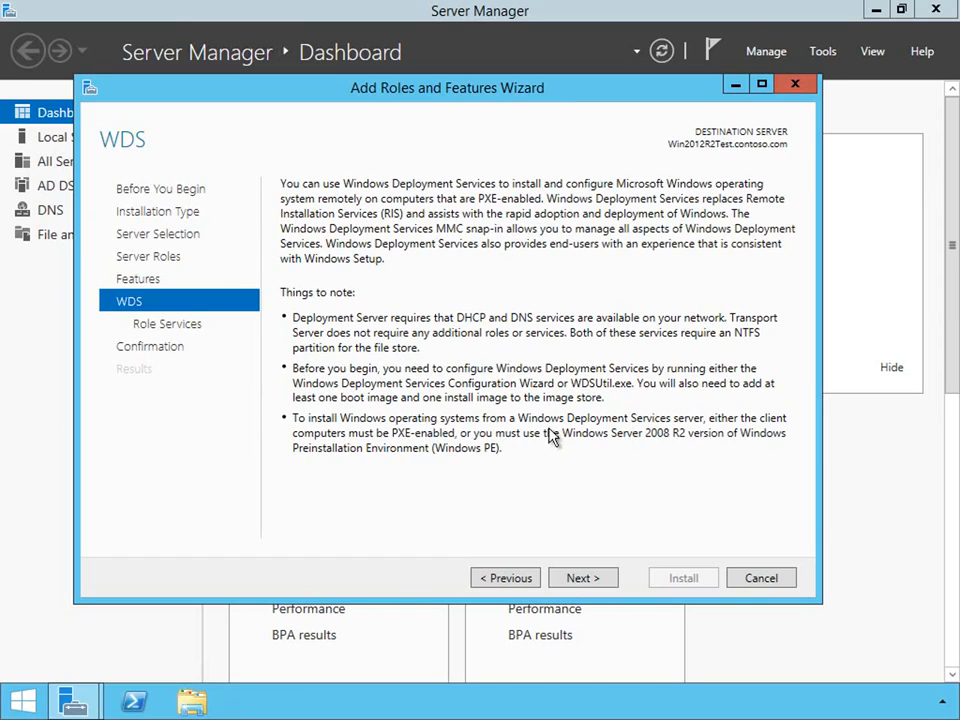
left_click(585, 580)
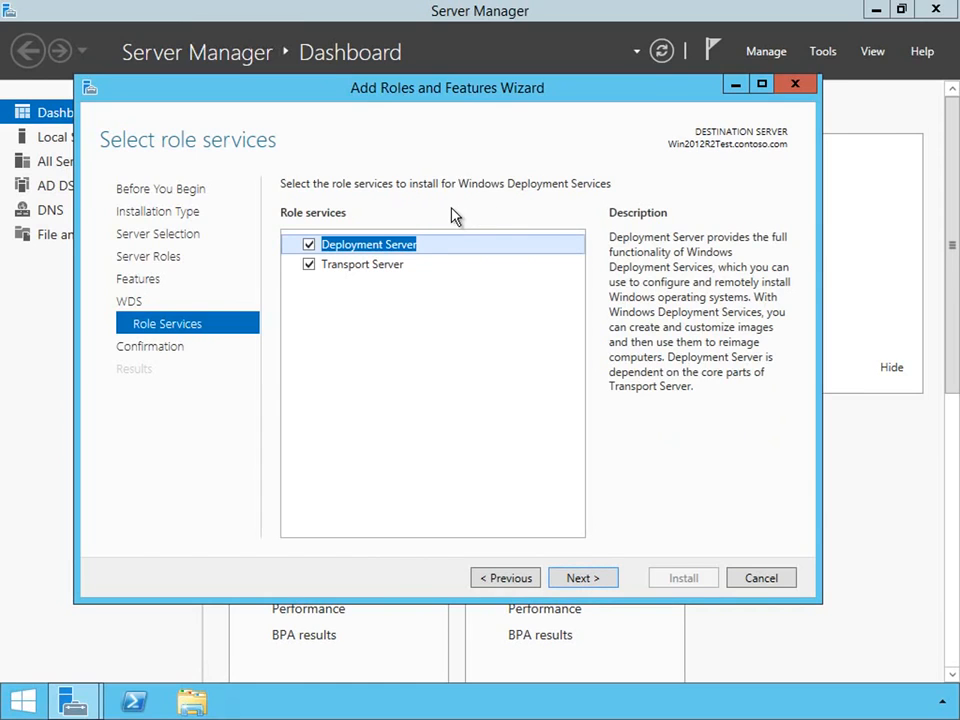
left_click(370, 272)
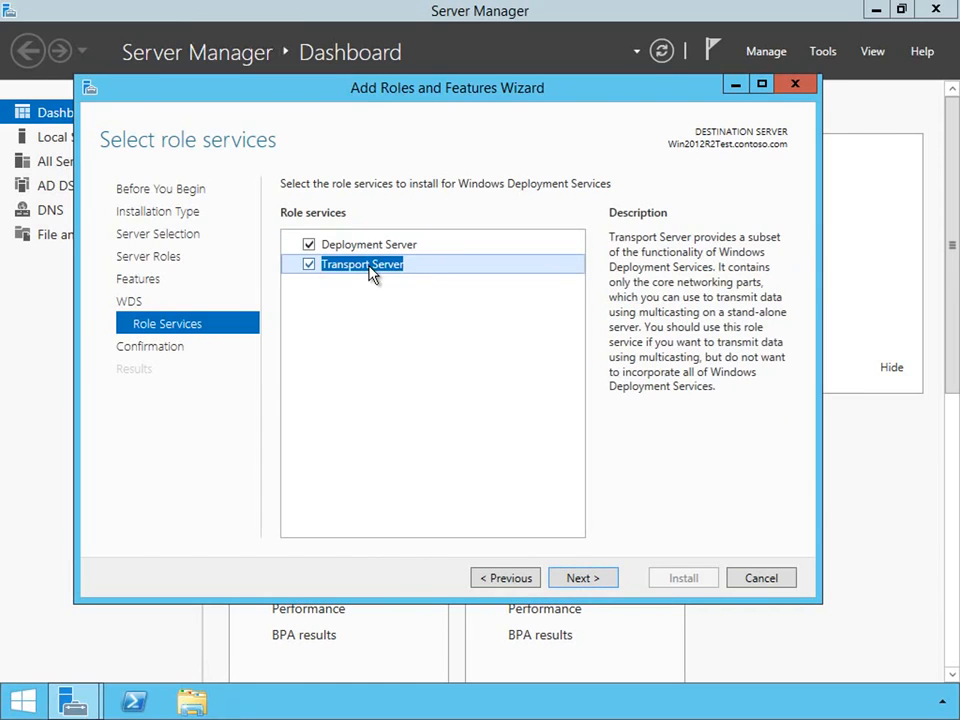
left_click(612, 584)
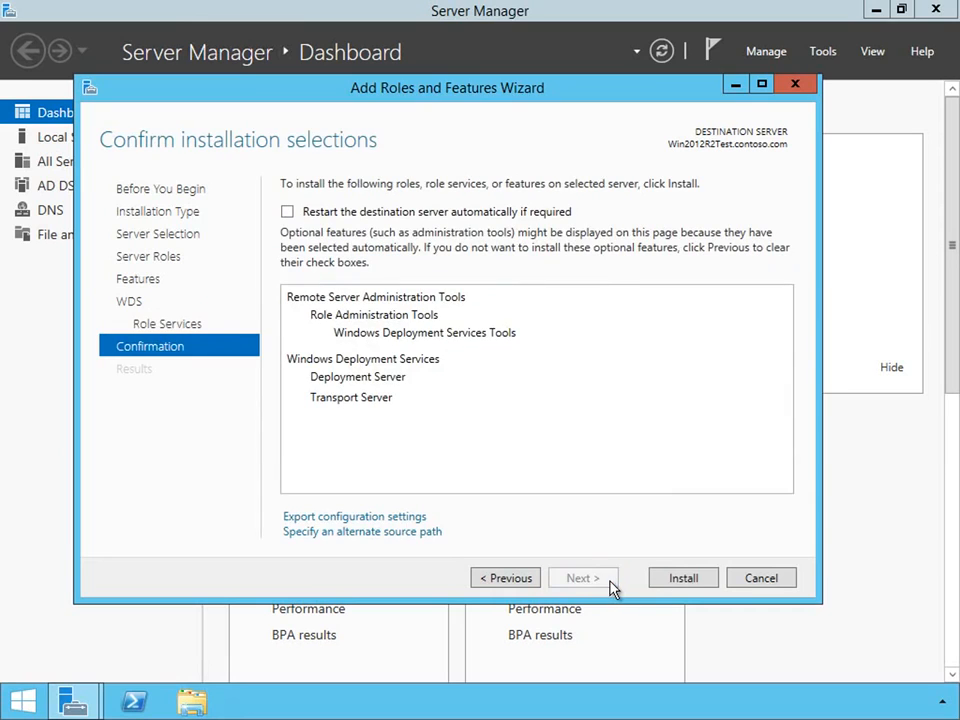
Allow an automatic restart of the destination server if required, install the selected role and close the wizard.
left_click(389, 216)
left_click(556, 417)
left_click(674, 584)
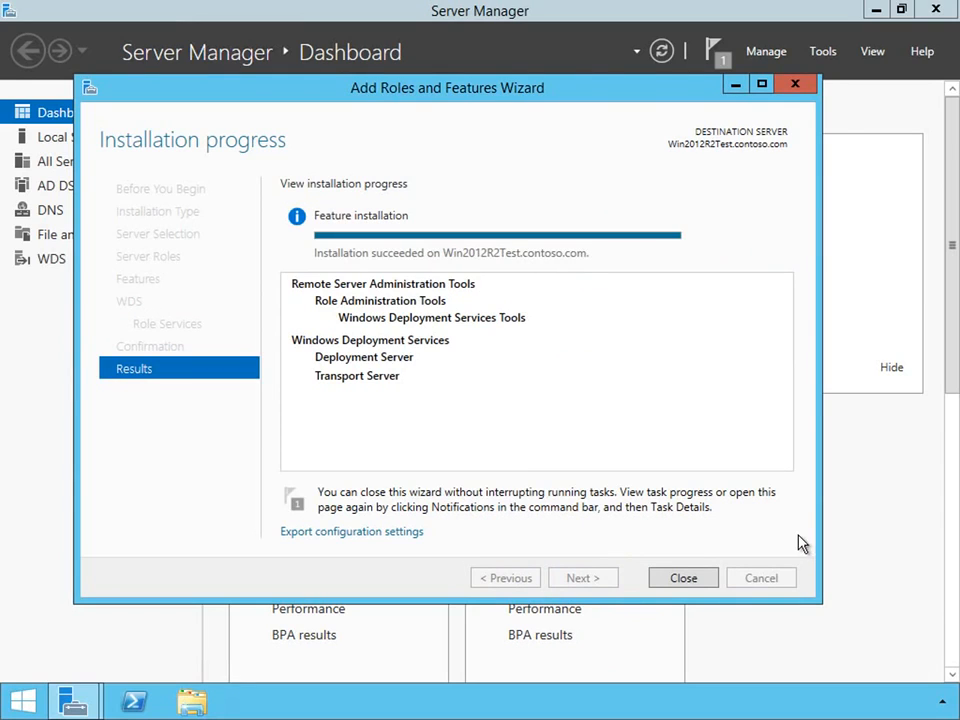
left_click(694, 585)
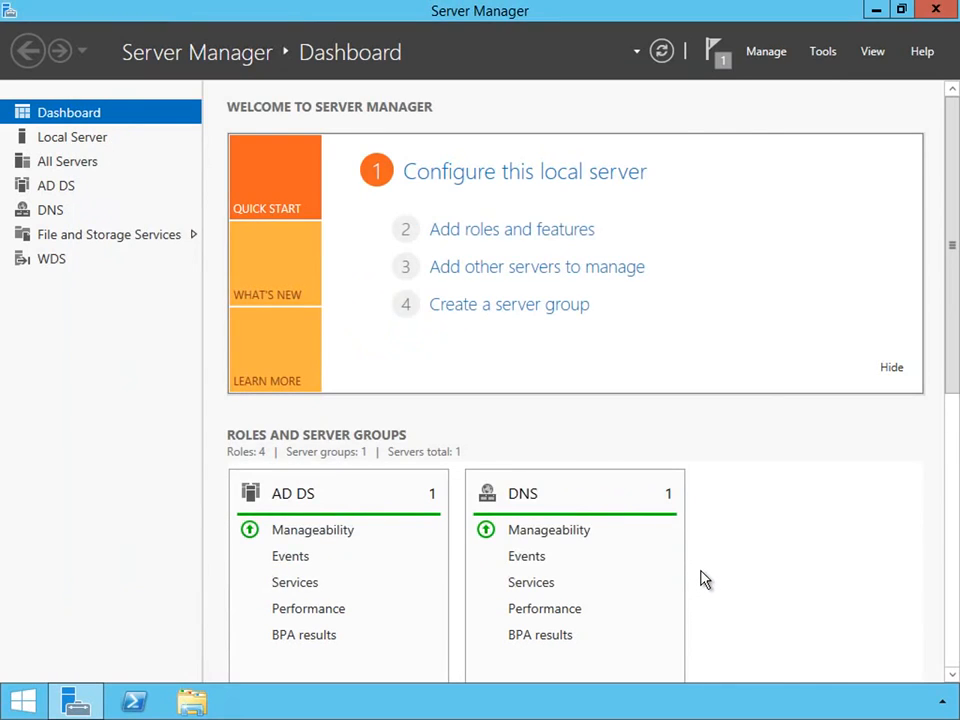
Open the Windows Deployment Services console and select the Win2012R2Test.contoso.com server under Servers.
left_click(54, 266)
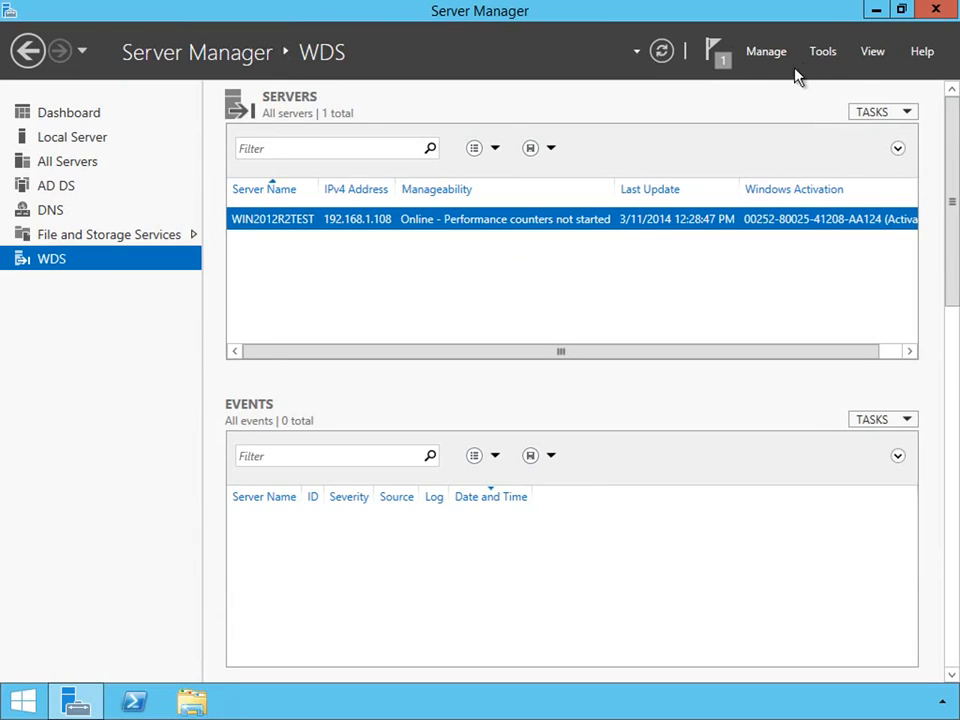
left_click(823, 55)
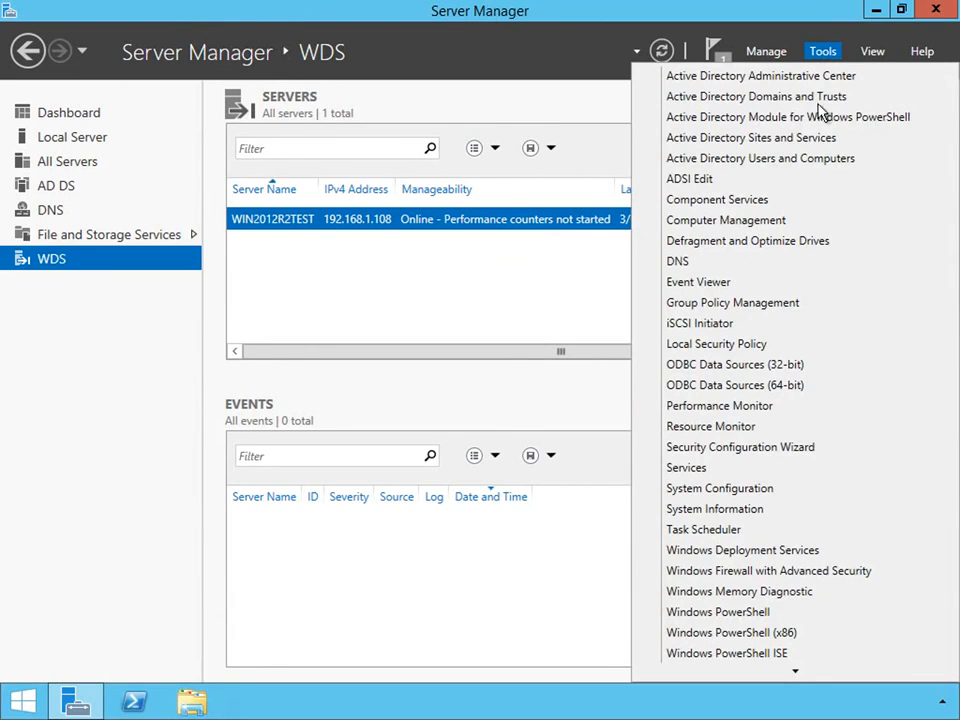
left_click(788, 553)
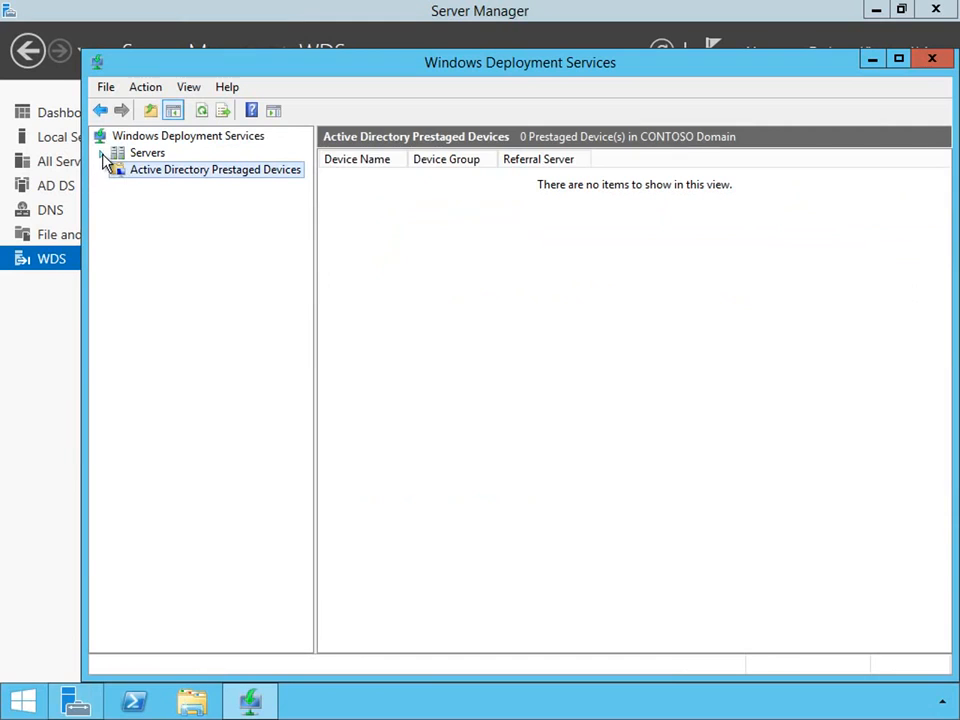
left_click(102, 155)
left_click(203, 170)
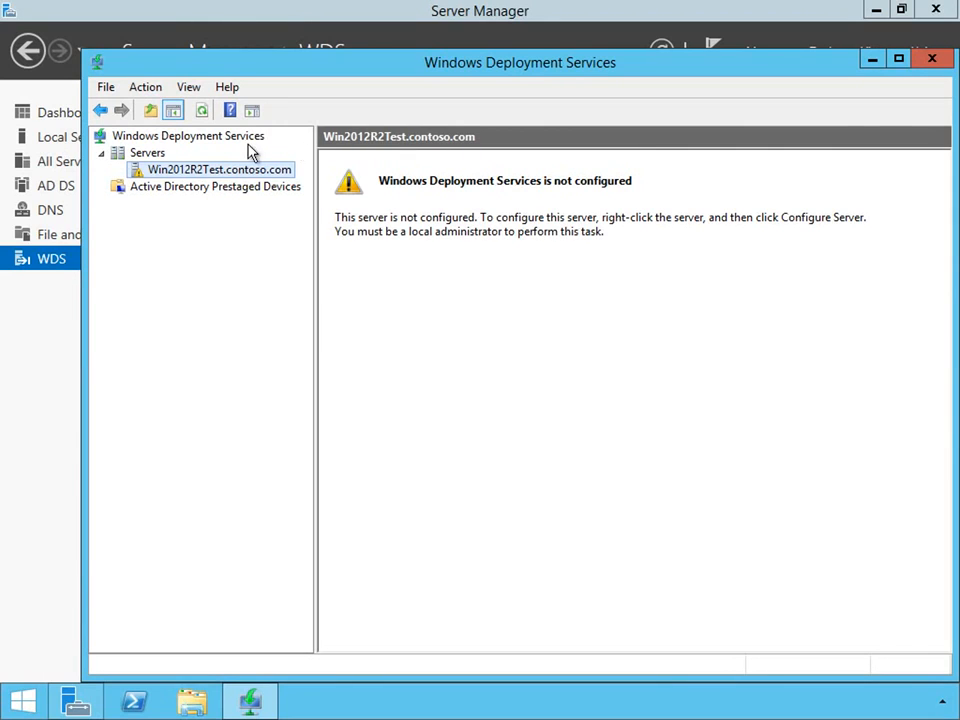
Start configuring the Win2012R2Test.contoso.com deployment server, keeping it integrated with Active Directory.
right_click(246, 171)
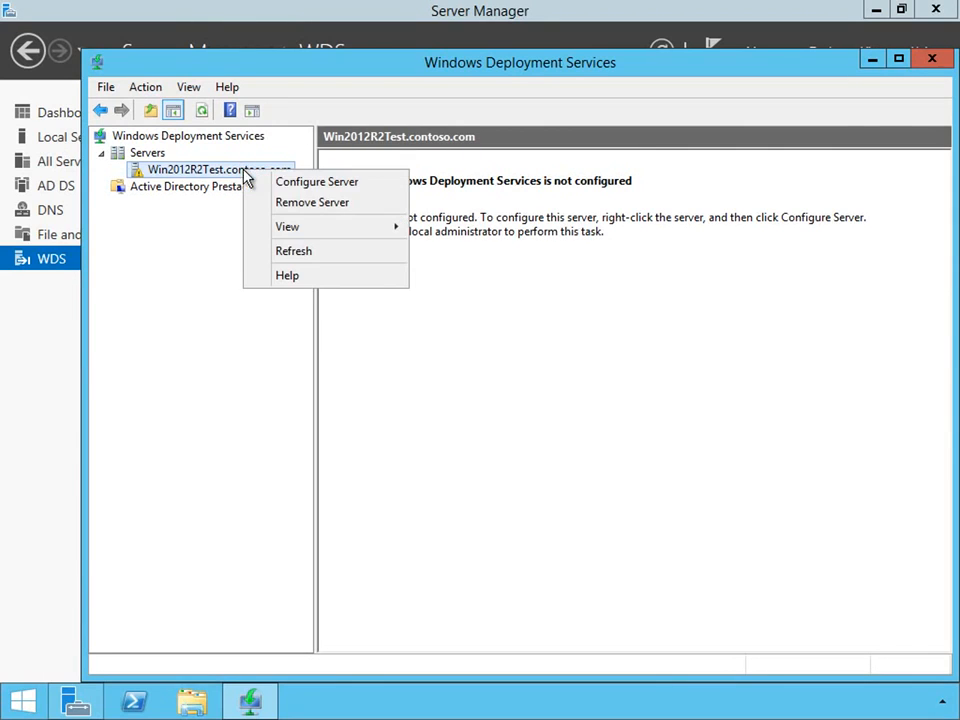
left_click(299, 188)
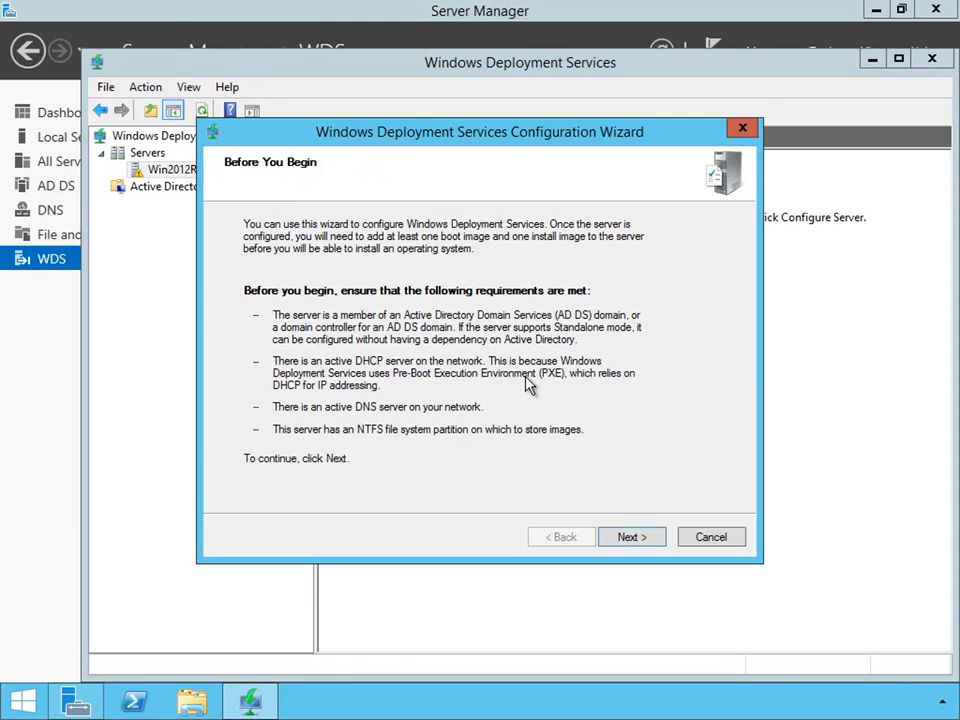
left_click(632, 537)
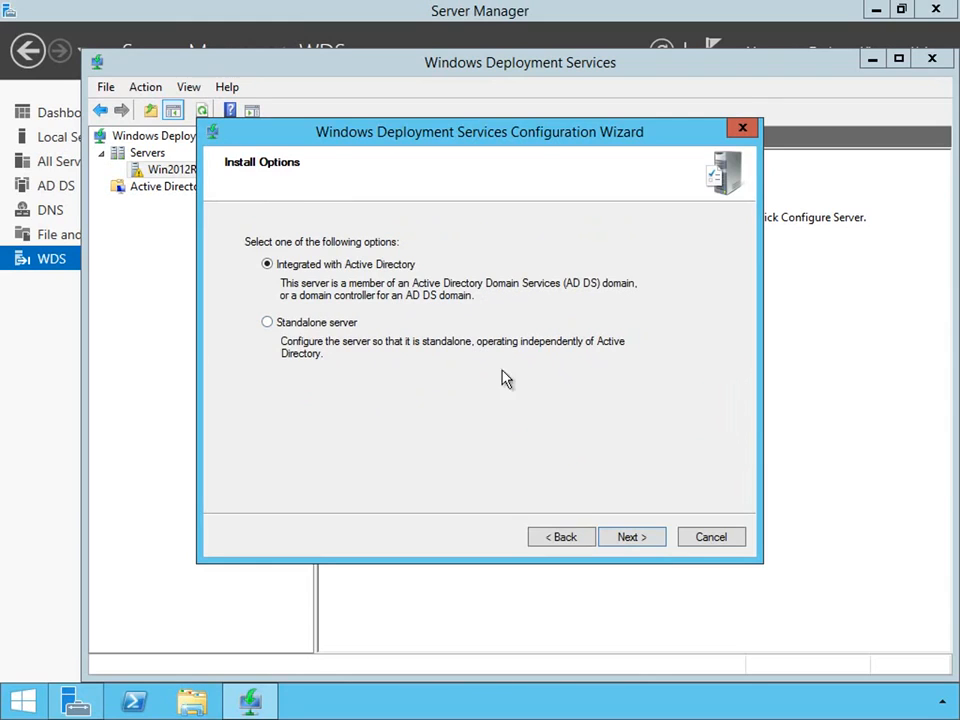
left_click(621, 538)
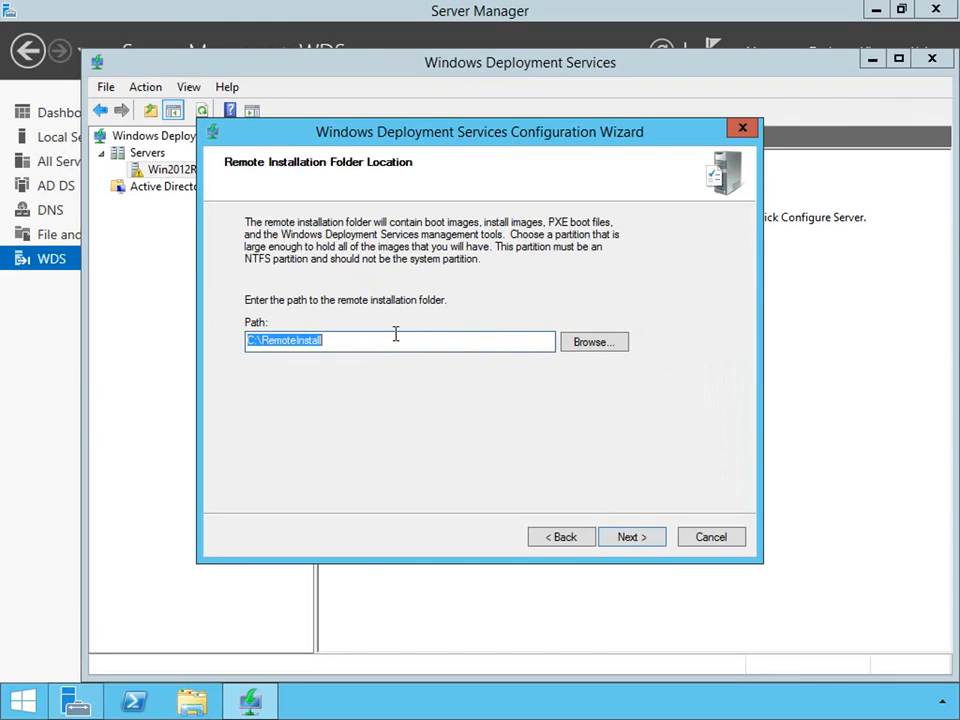
Set the remote installation folder path to E:\RemoteInstall and accept it.
left_click(596, 342)
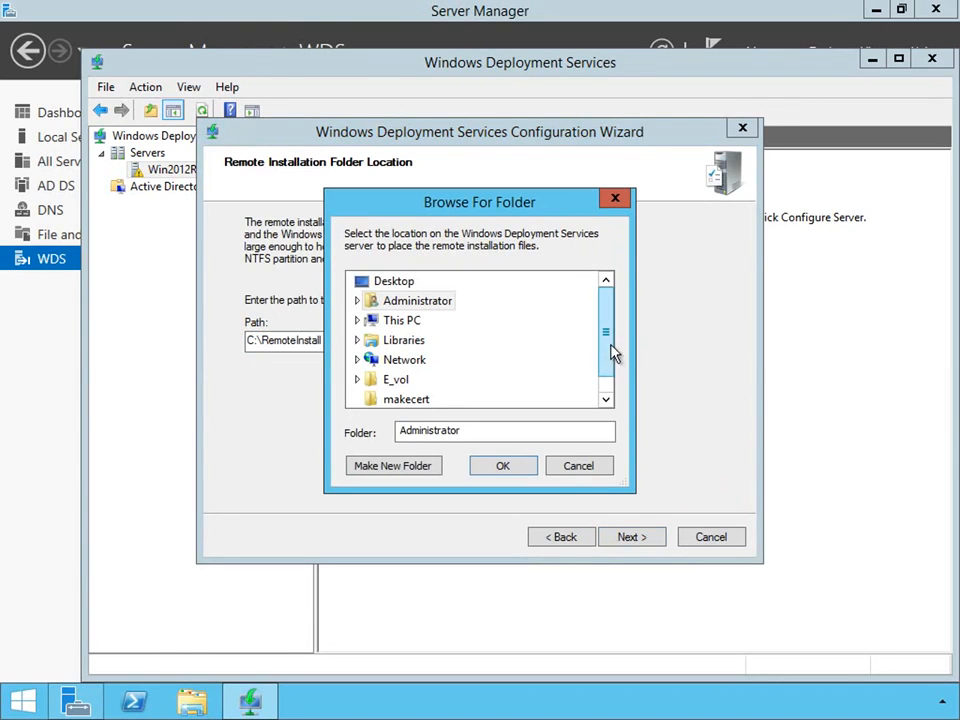
left_click(358, 321)
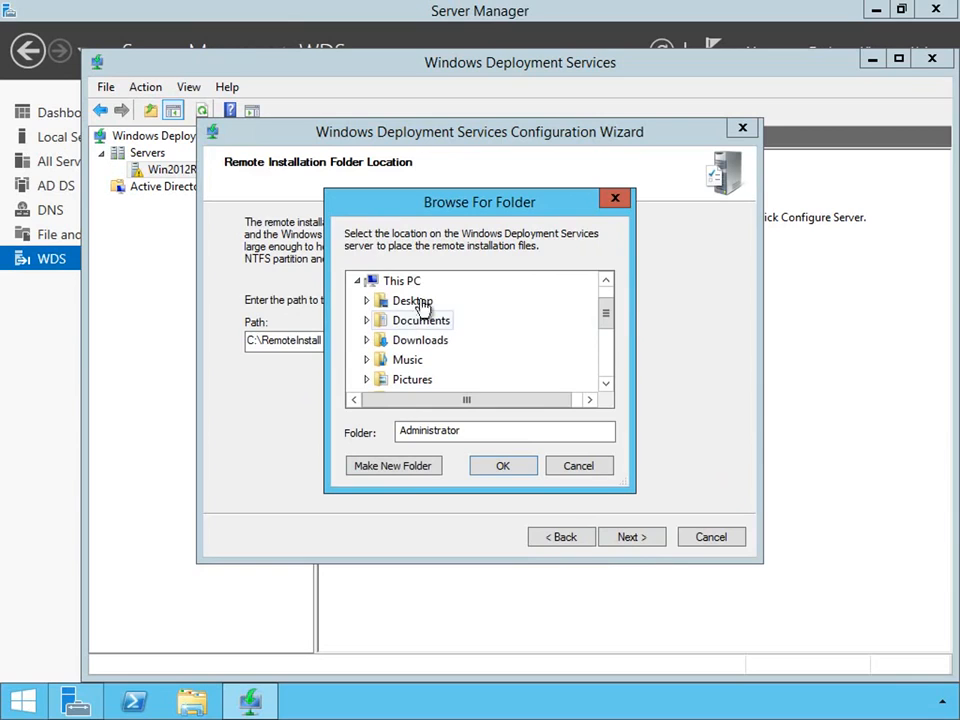
left_click_drag(608, 318, 606, 349)
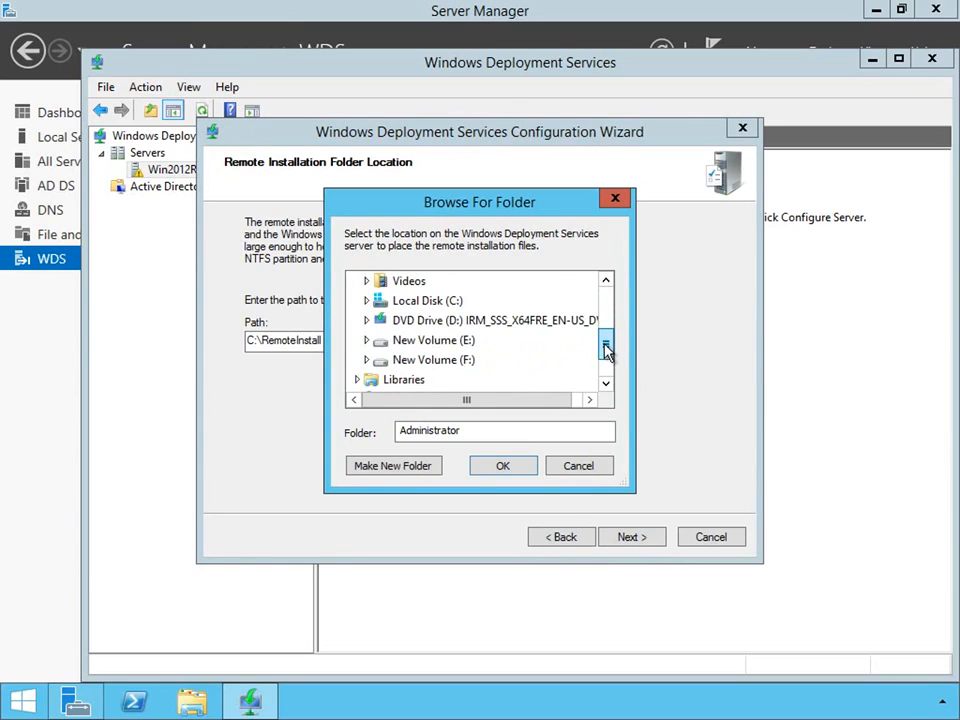
left_click(441, 346)
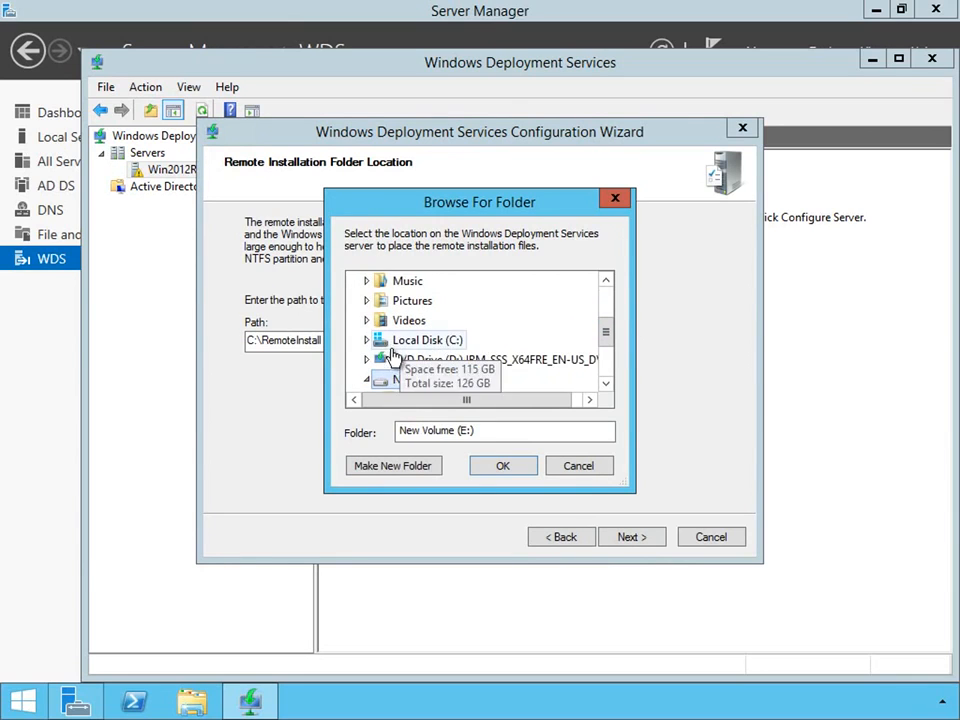
left_click(510, 468)
type("Rem")
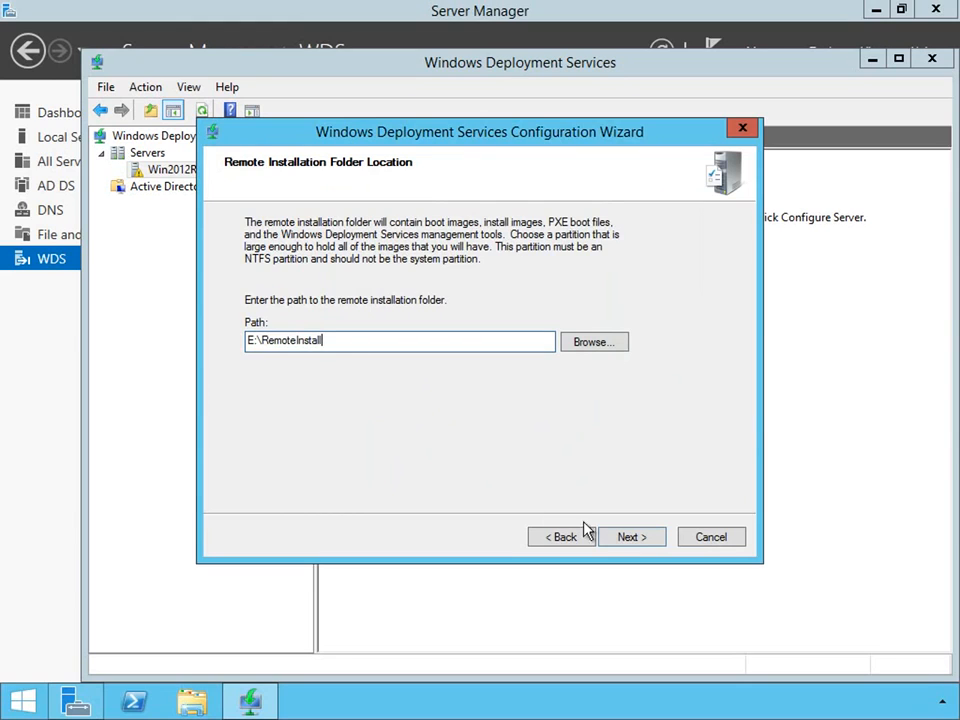
left_click(645, 542)
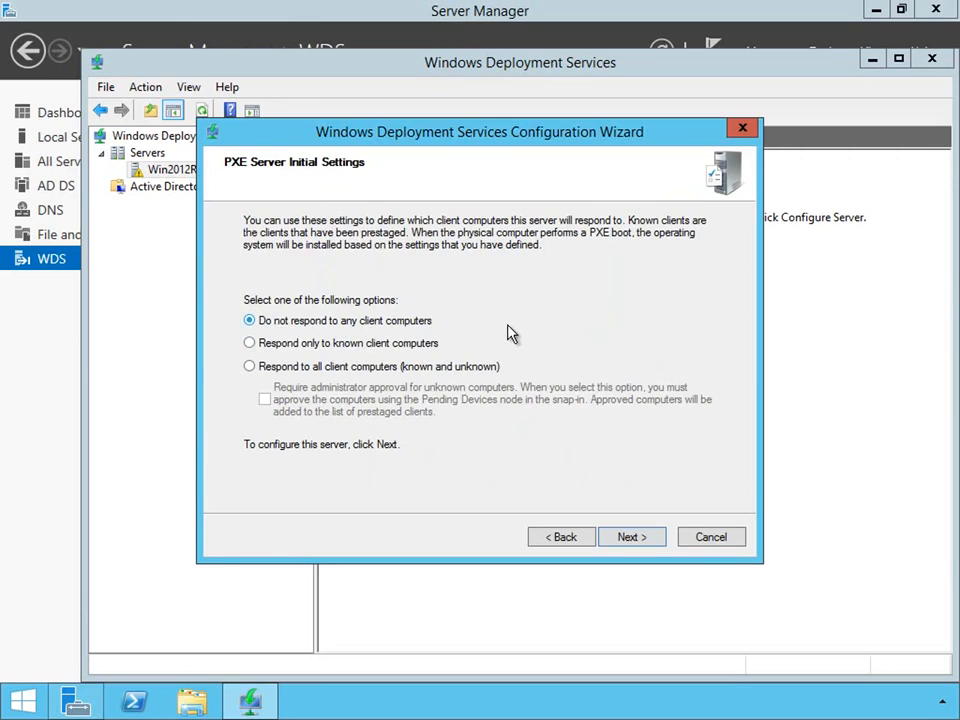
Set the PXE server to respond to all known and unknown client computers, requiring administrator approval for unknown ones.
left_click(389, 371)
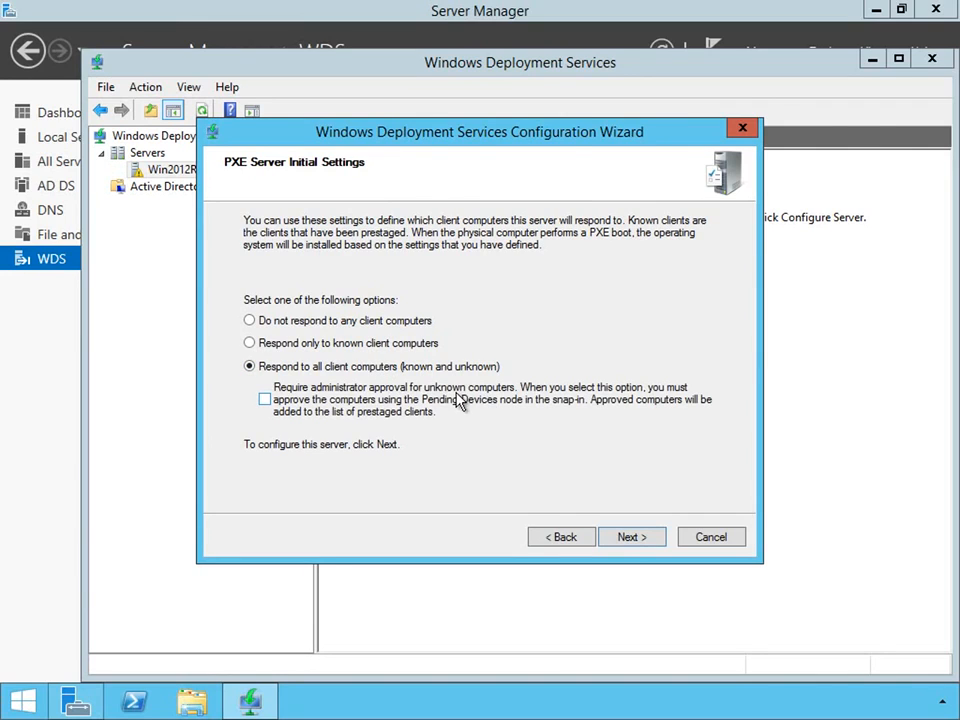
left_click(264, 399)
left_click(630, 537)
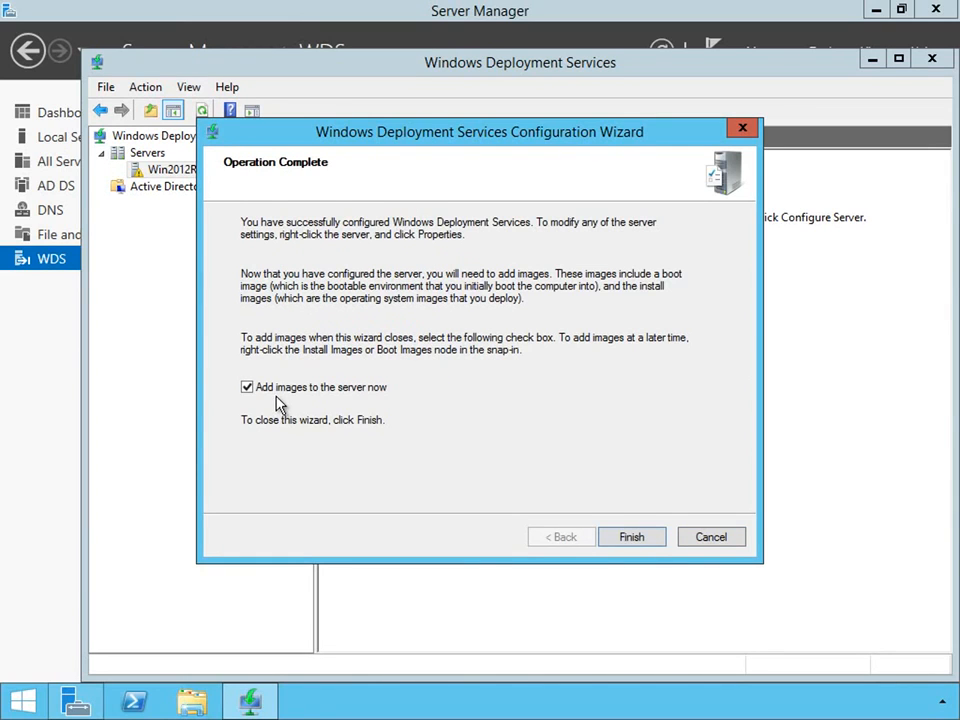
Finish the server configuration without adding images to the server now.
left_click(247, 388)
left_click(630, 545)
left_click(648, 539)
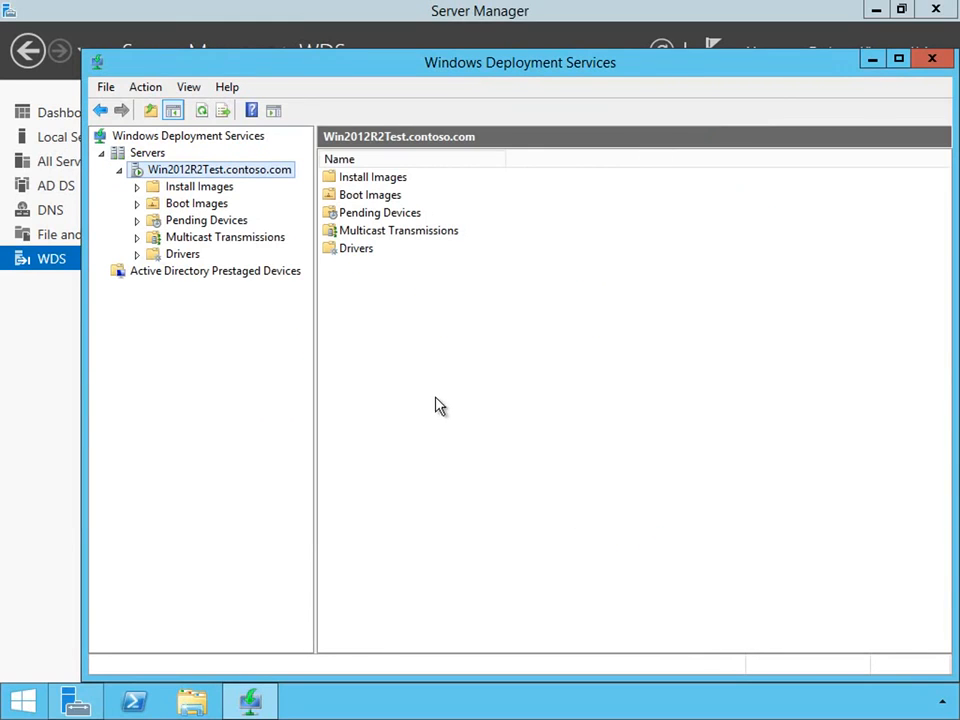
Examine the Install Images, Boot Images and Drivers folders of the configured server.
left_click(137, 187)
left_click(175, 192)
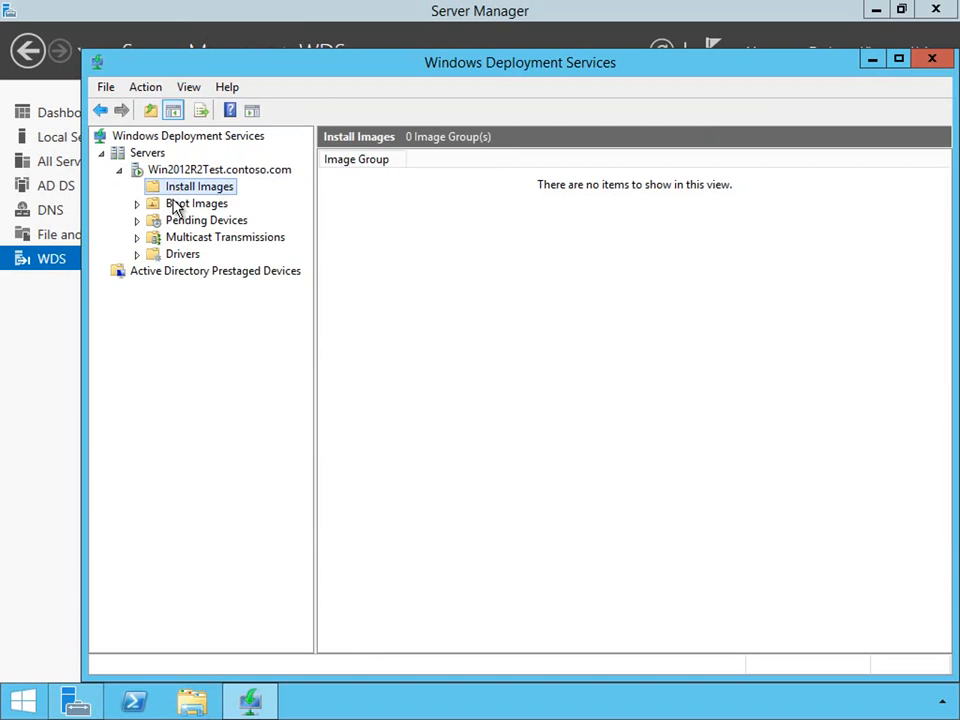
left_click(172, 206)
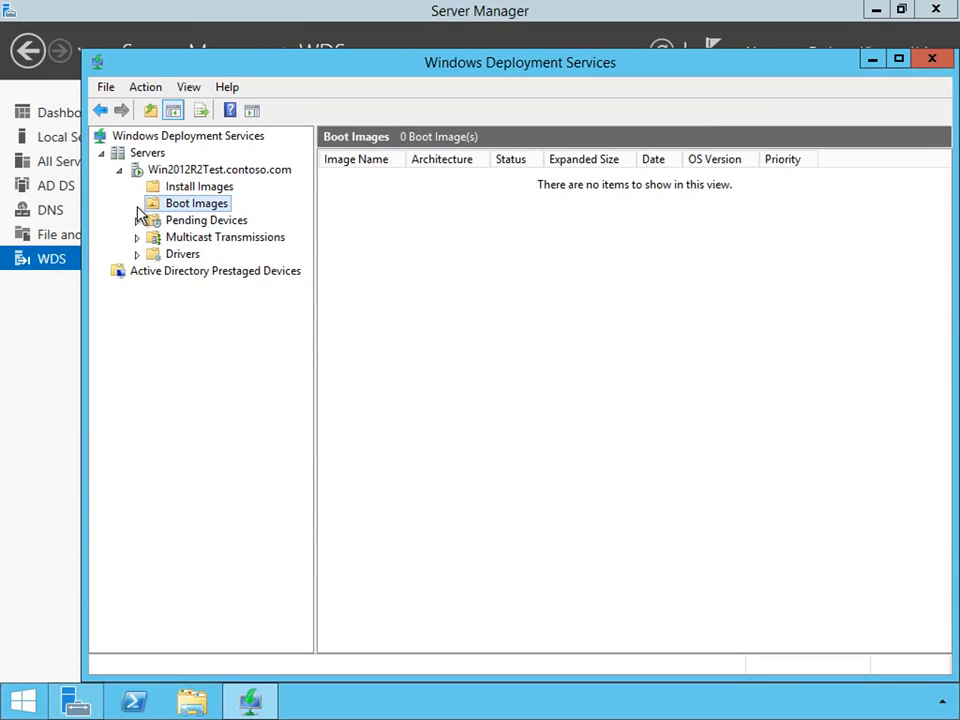
left_click(176, 257)
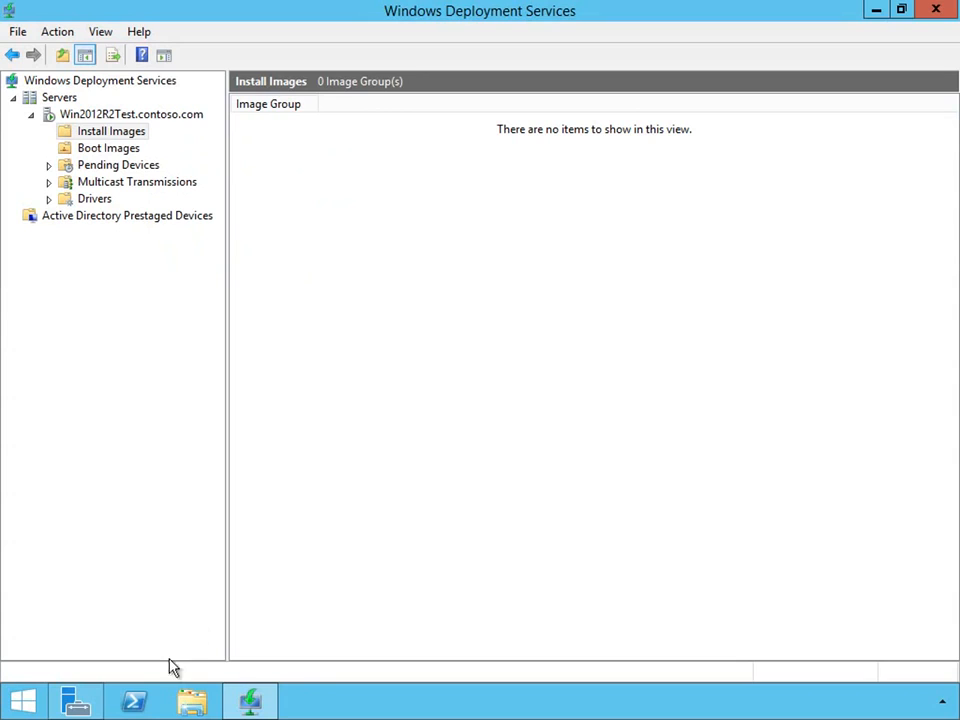
Examine the contents of the RemoteInstall folder on volume E: in File Explorer, and close the window.
left_click(193, 710)
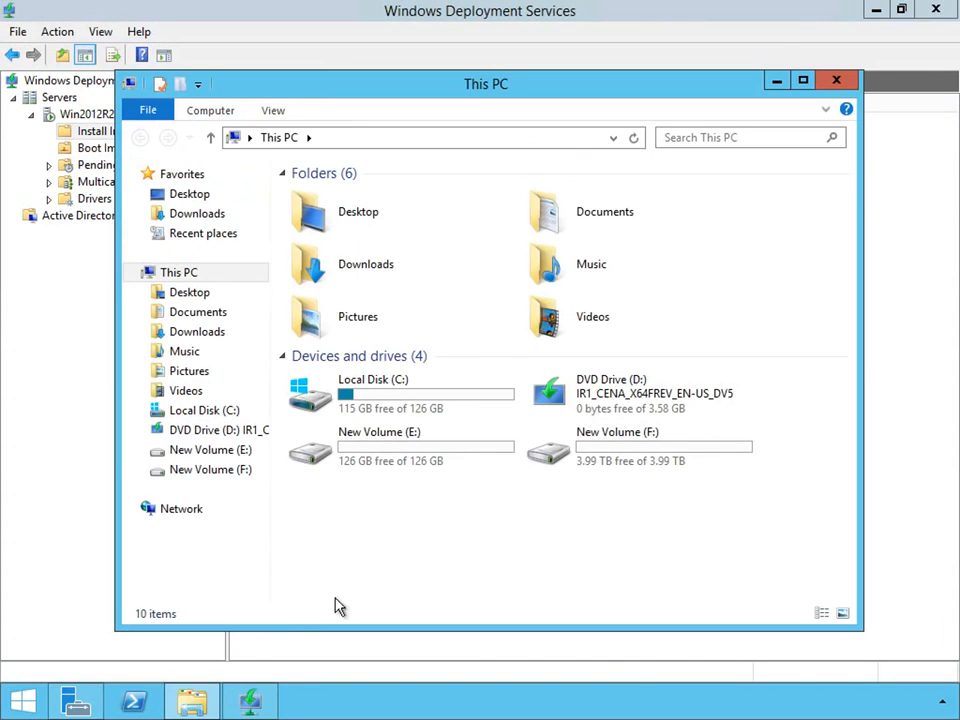
double_click(444, 456)
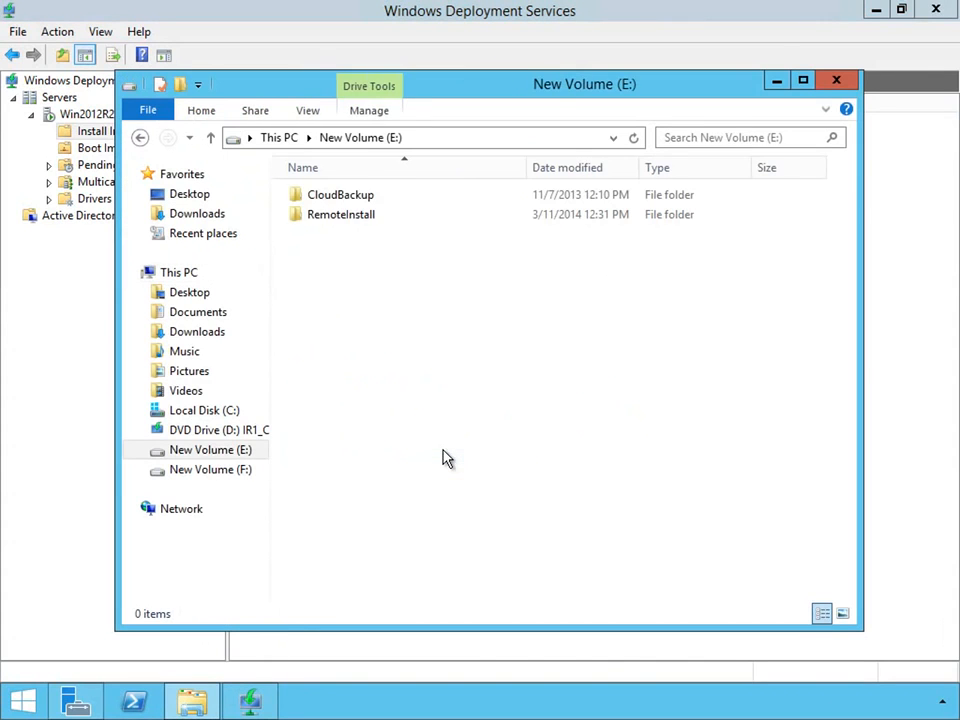
double_click(333, 216)
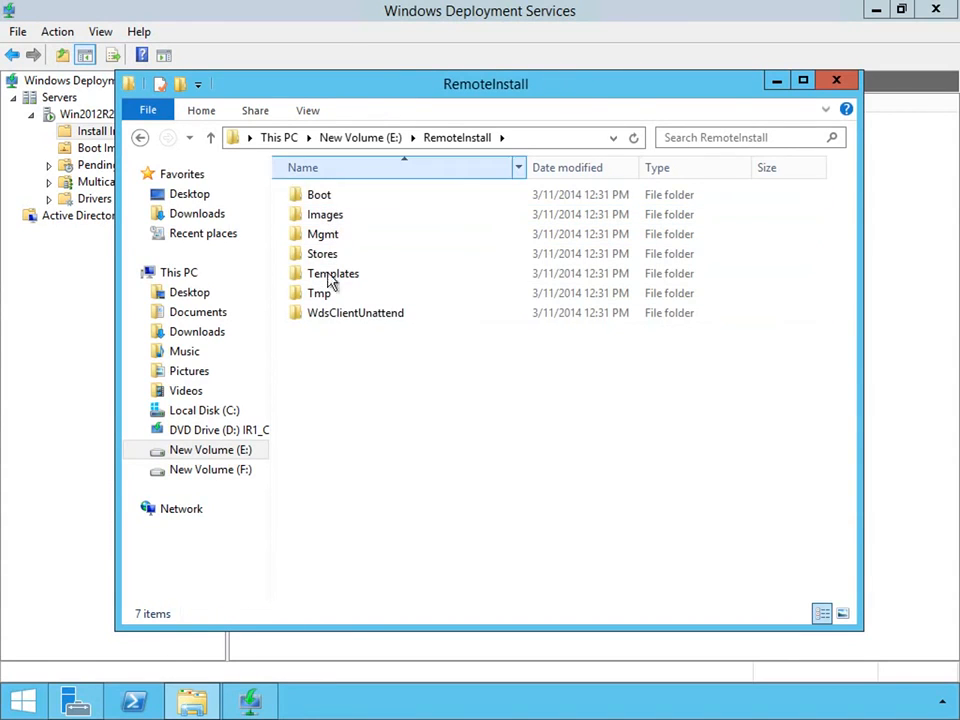
left_click_drag(345, 92, 452, 92)
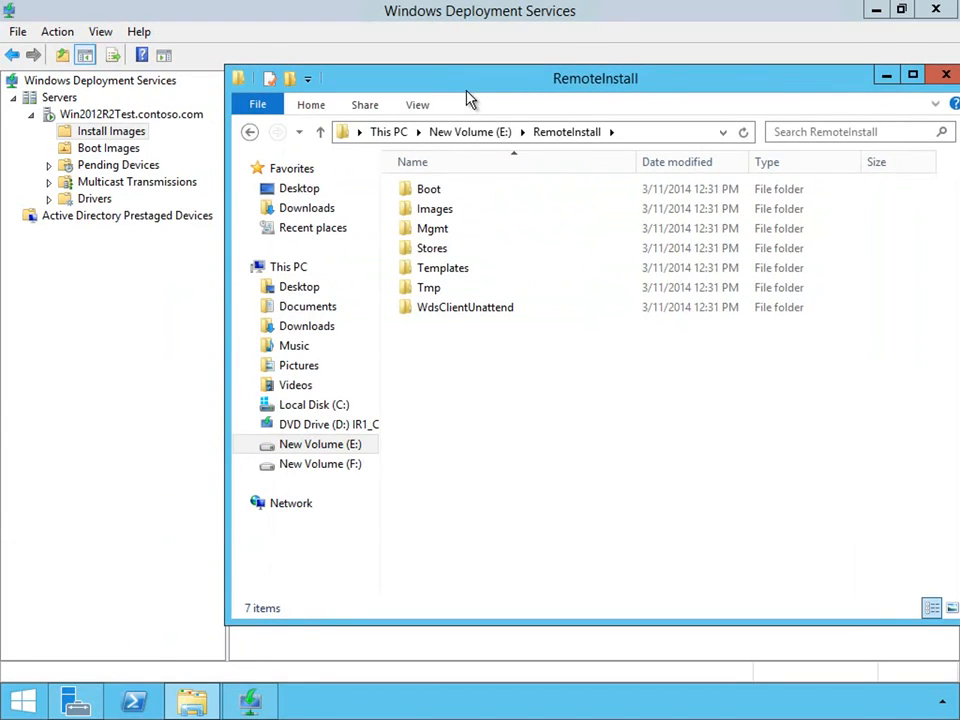
left_click(945, 76)
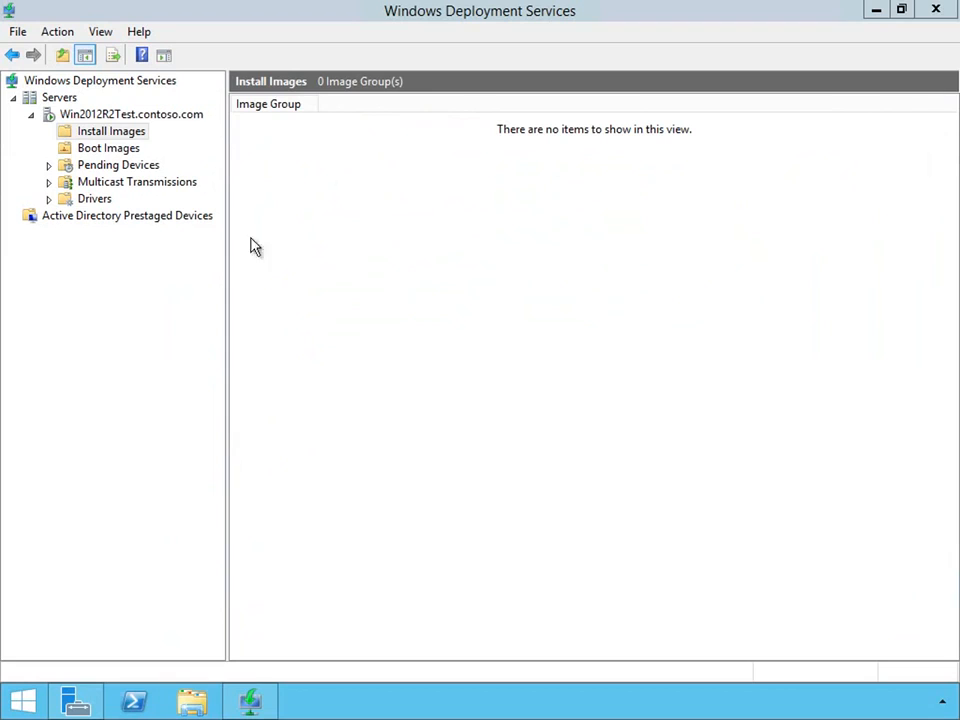
Start adding an install image to the server and create a new image group named Win8.1Dep for it.
right_click(133, 136)
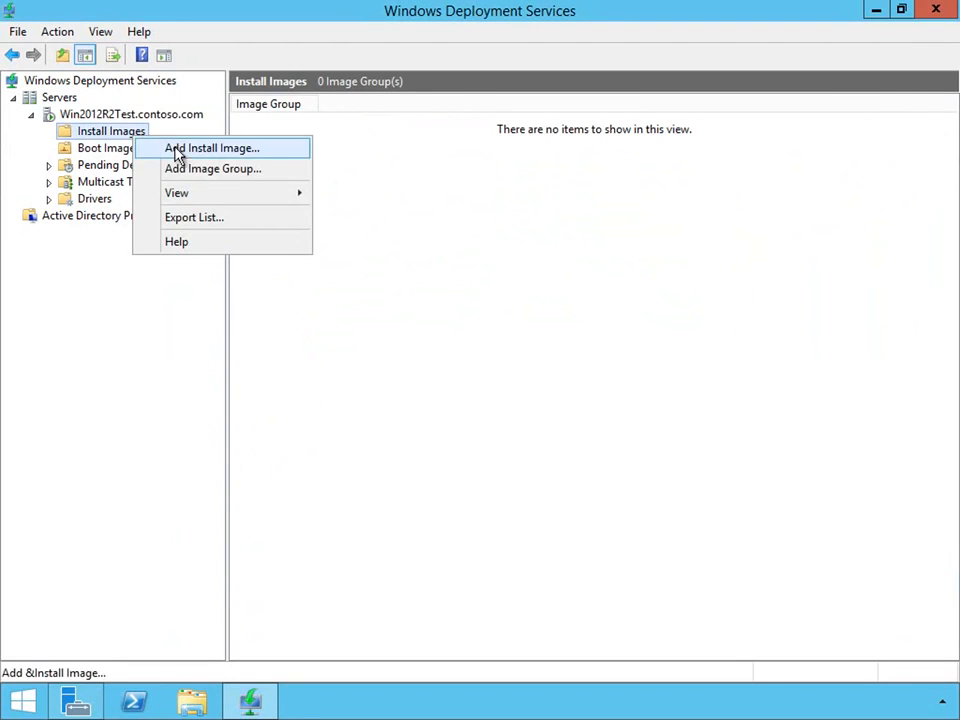
left_click(177, 151)
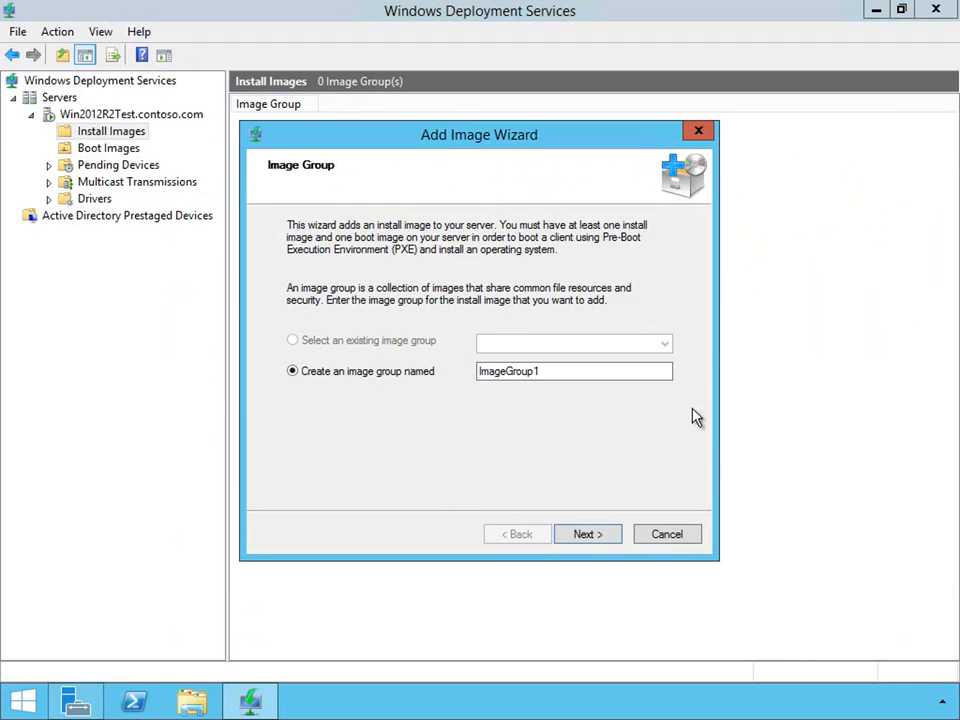
left_click(589, 375)
double_click(483, 369)
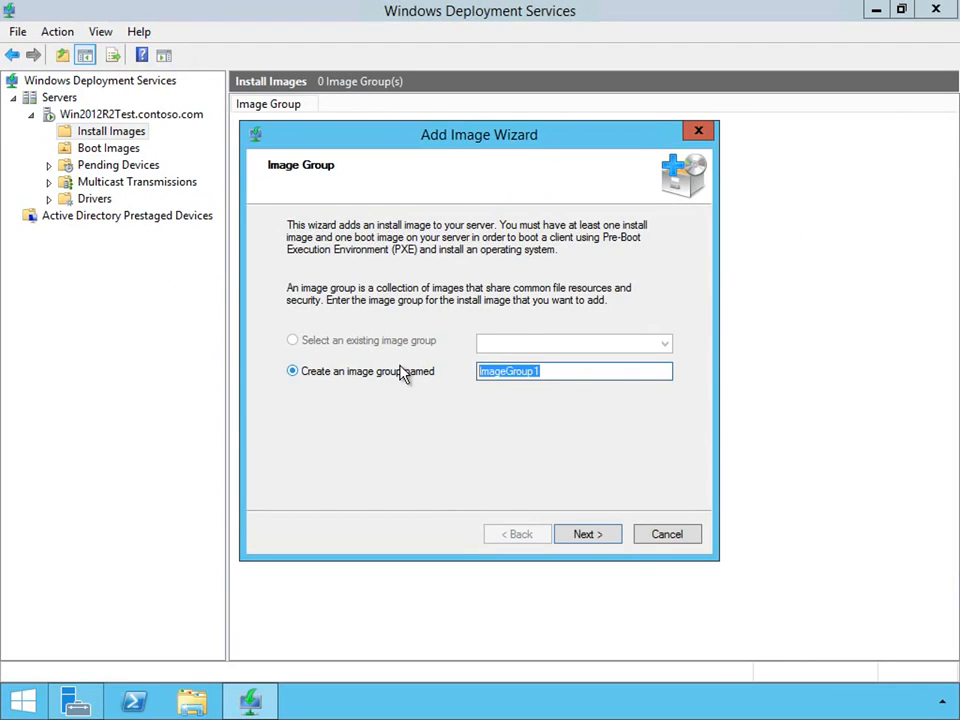
type("Win8.1De")
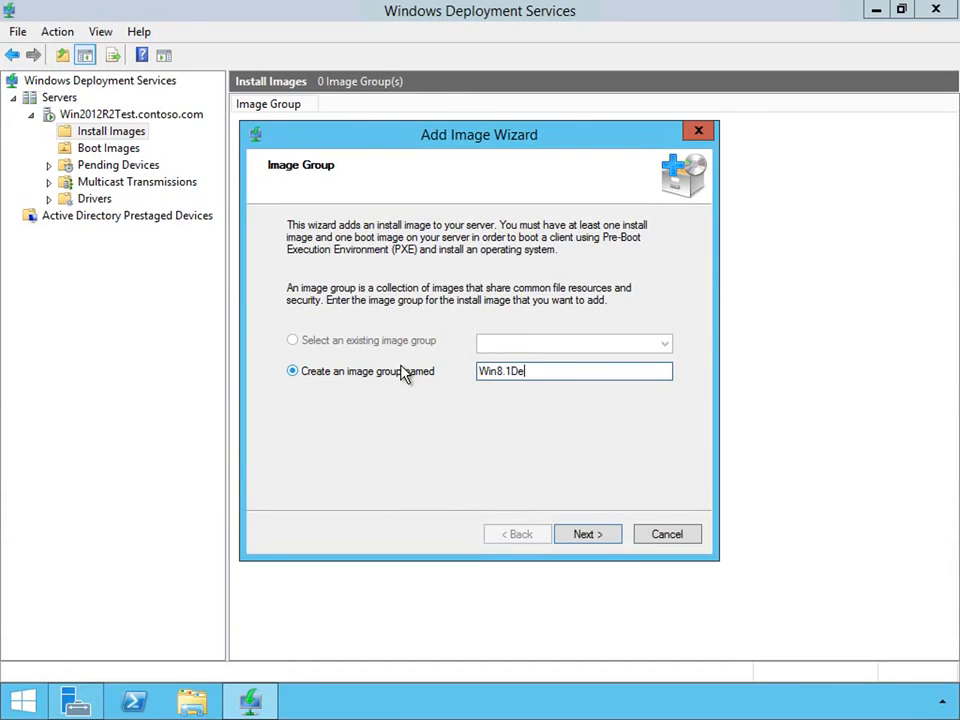
type("p")
key("Return")
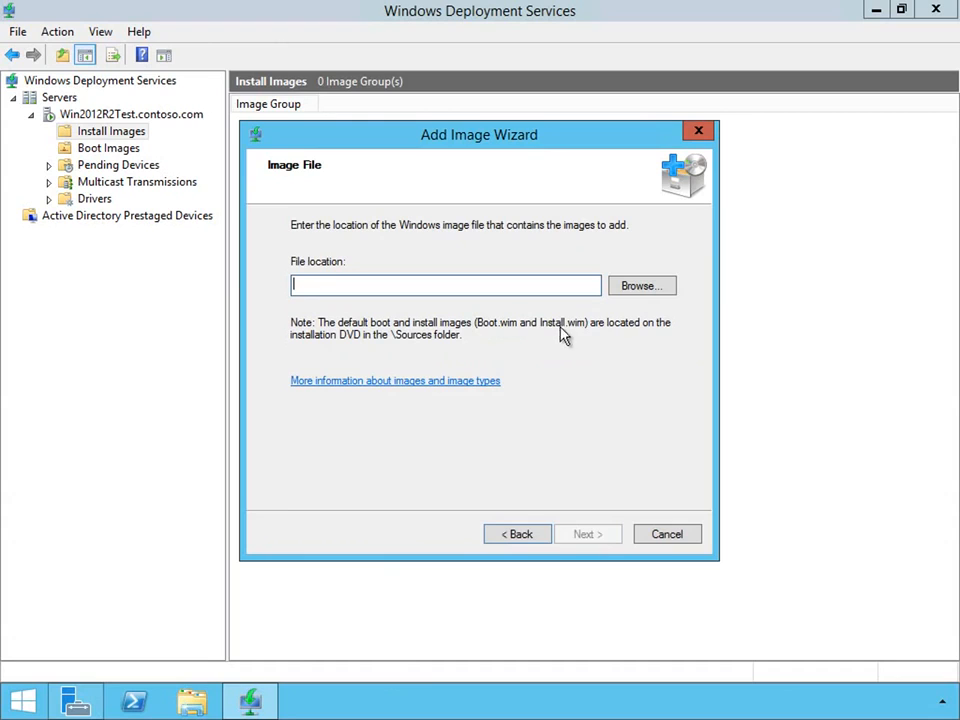
Choose install.wim from the sources folder of DVD drive D: as the image file and accept it.
left_click(632, 290)
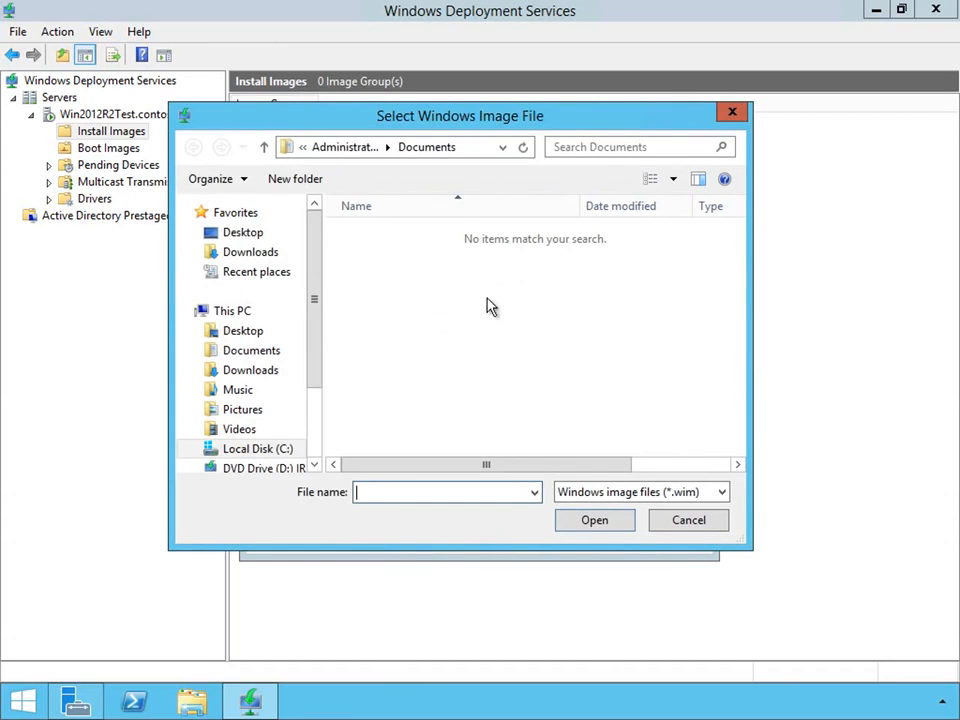
left_click(299, 467)
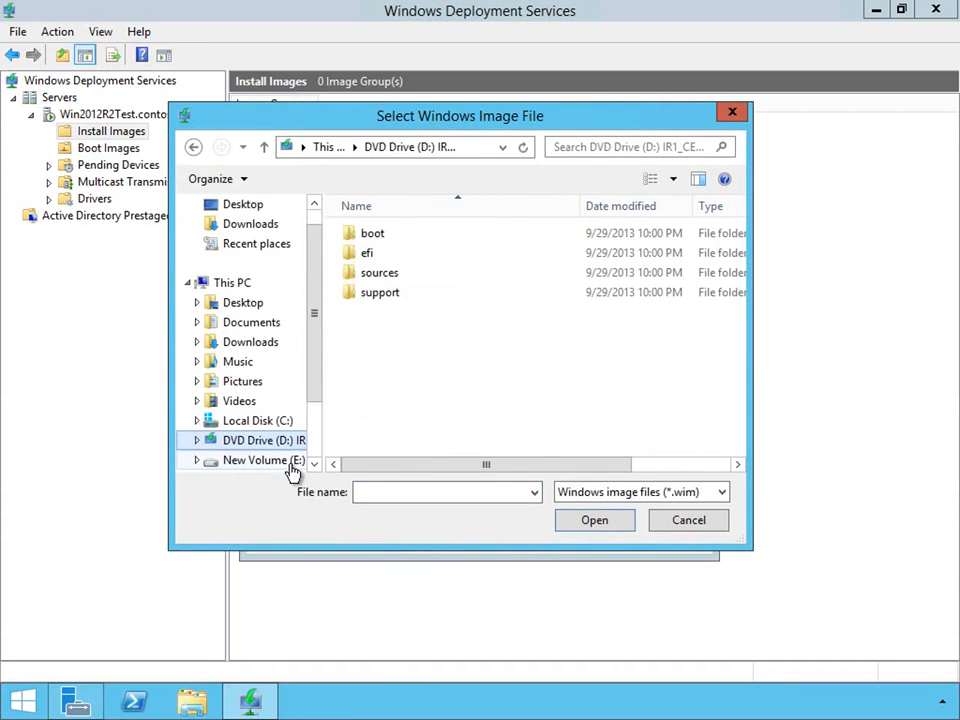
left_click(603, 522)
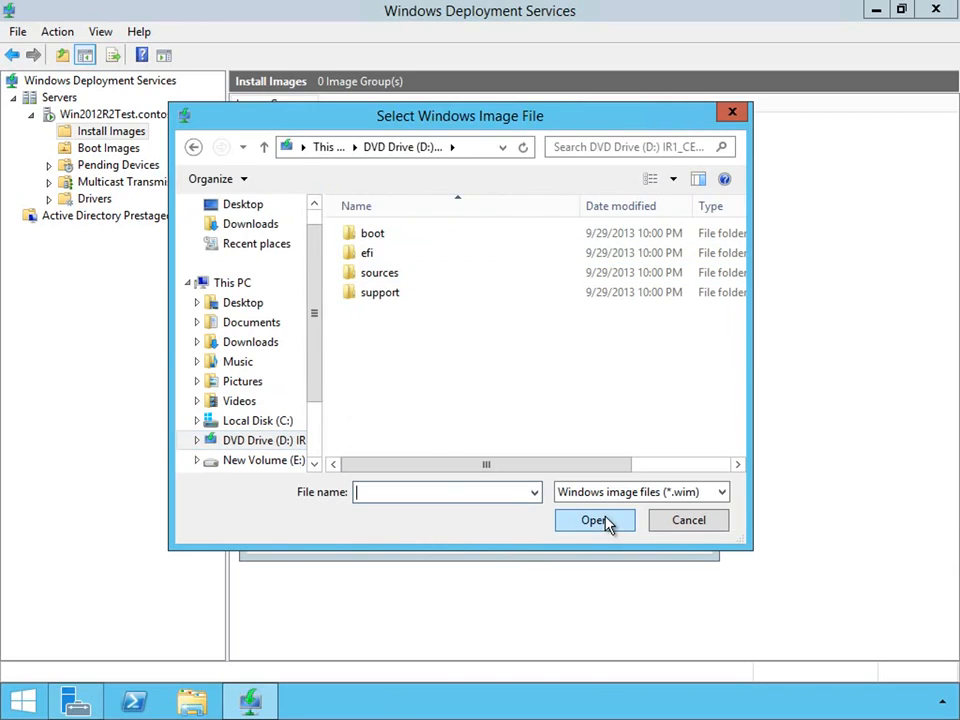
double_click(386, 279)
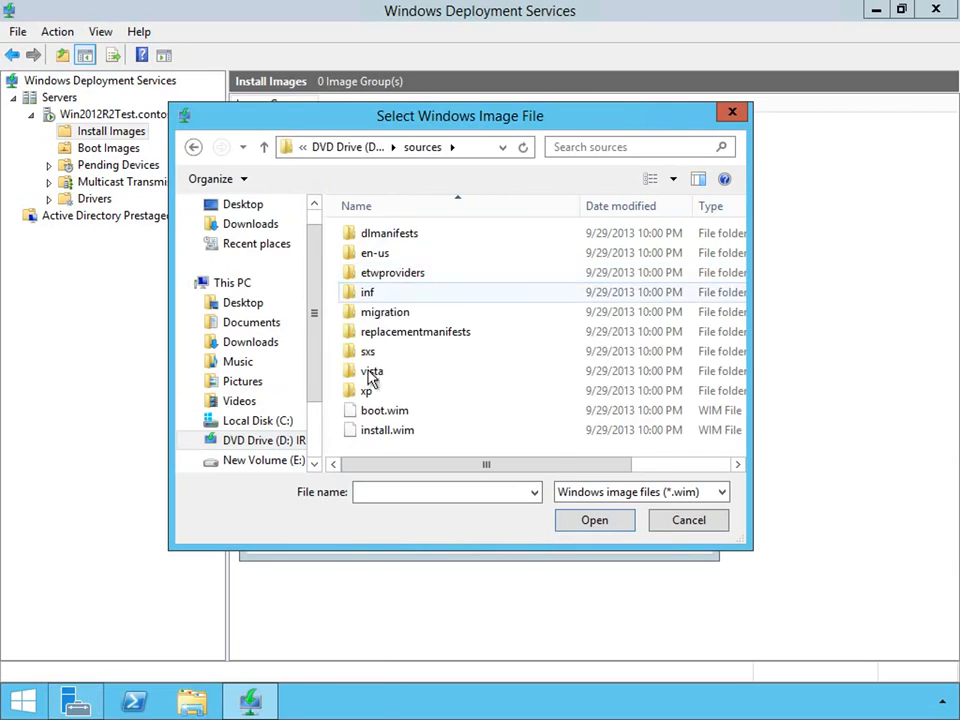
left_click(383, 414)
left_click(383, 432)
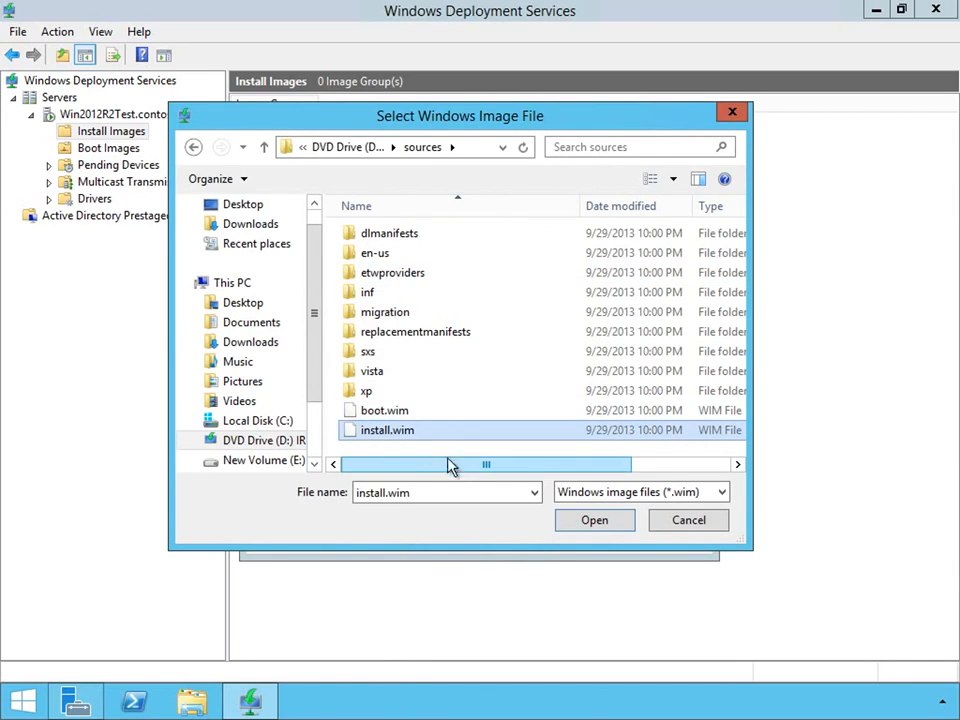
left_click(600, 522)
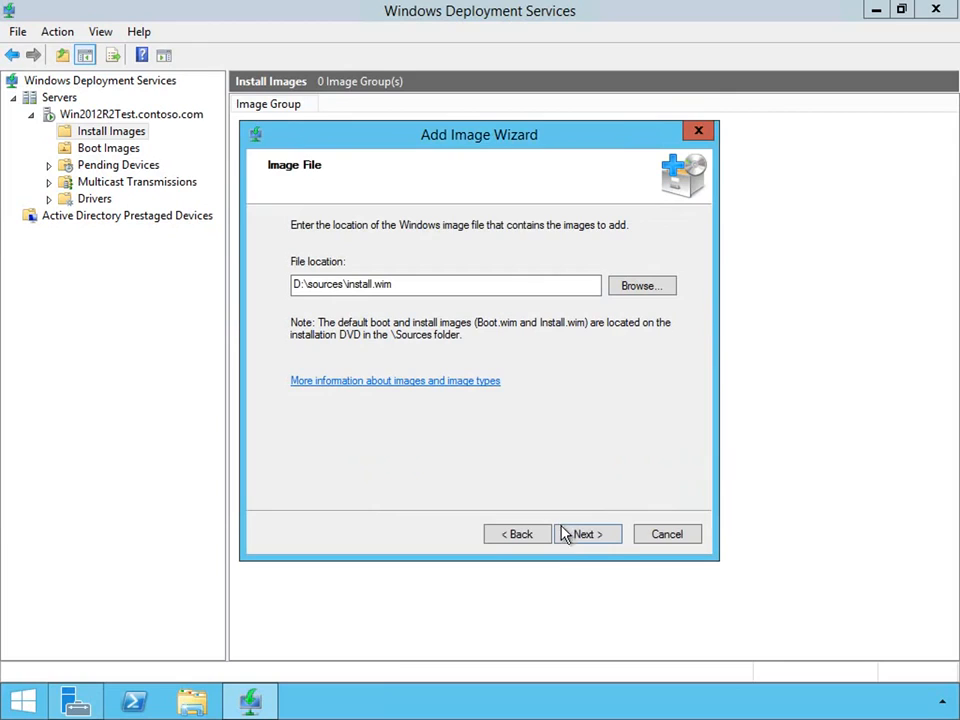
left_click(585, 538)
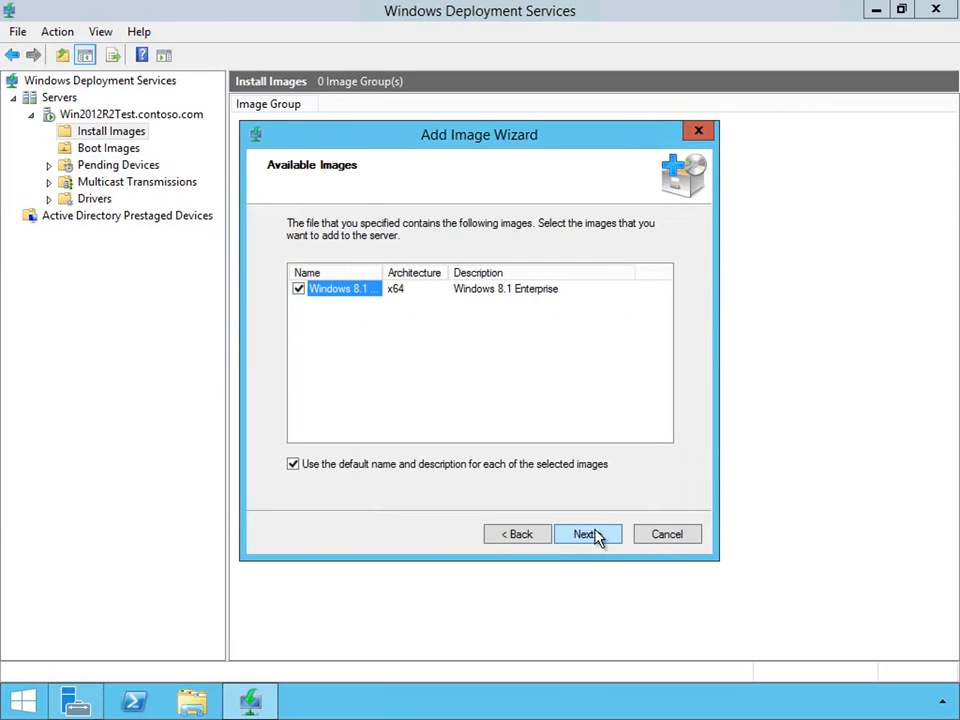
Add the Windows 8.1 Enterprise image with its default name and description to the server and finish the wizard.
left_click(593, 540)
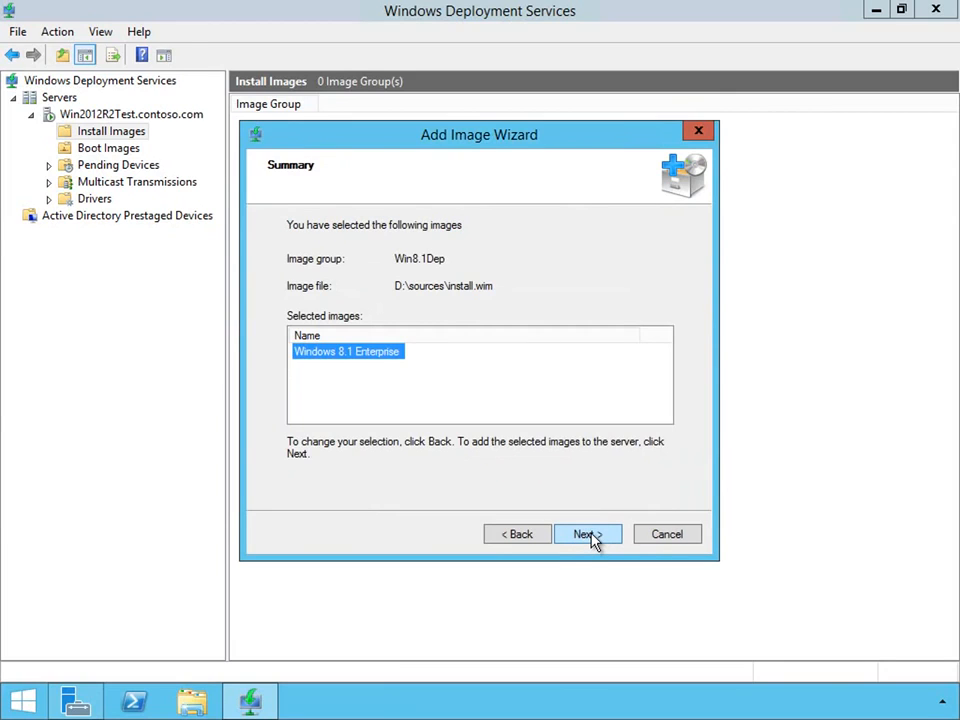
left_click(588, 536)
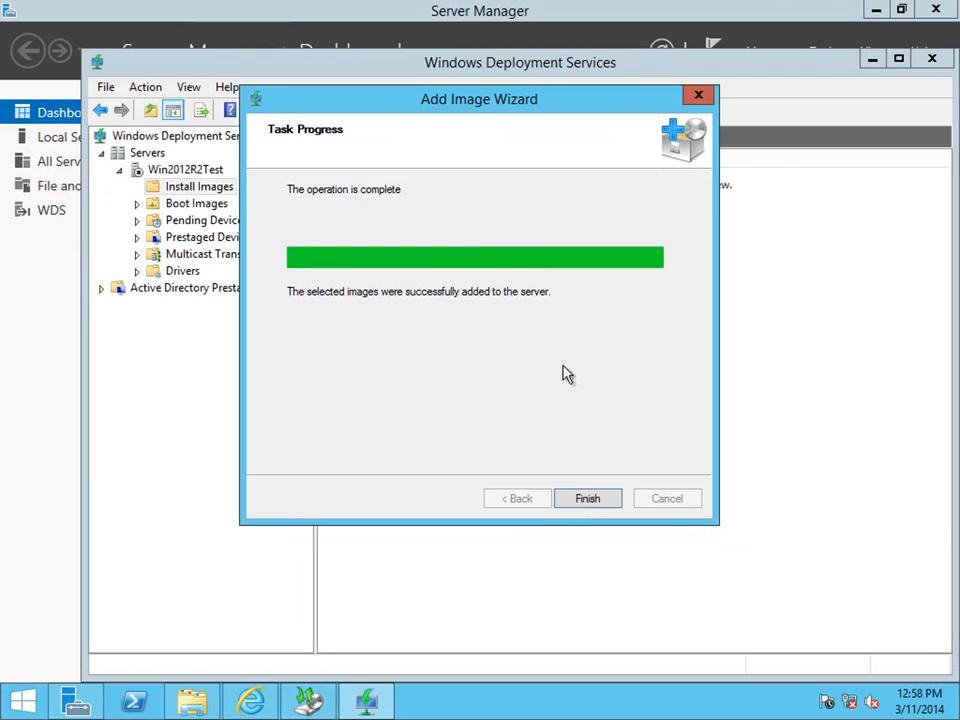
left_click(610, 500)
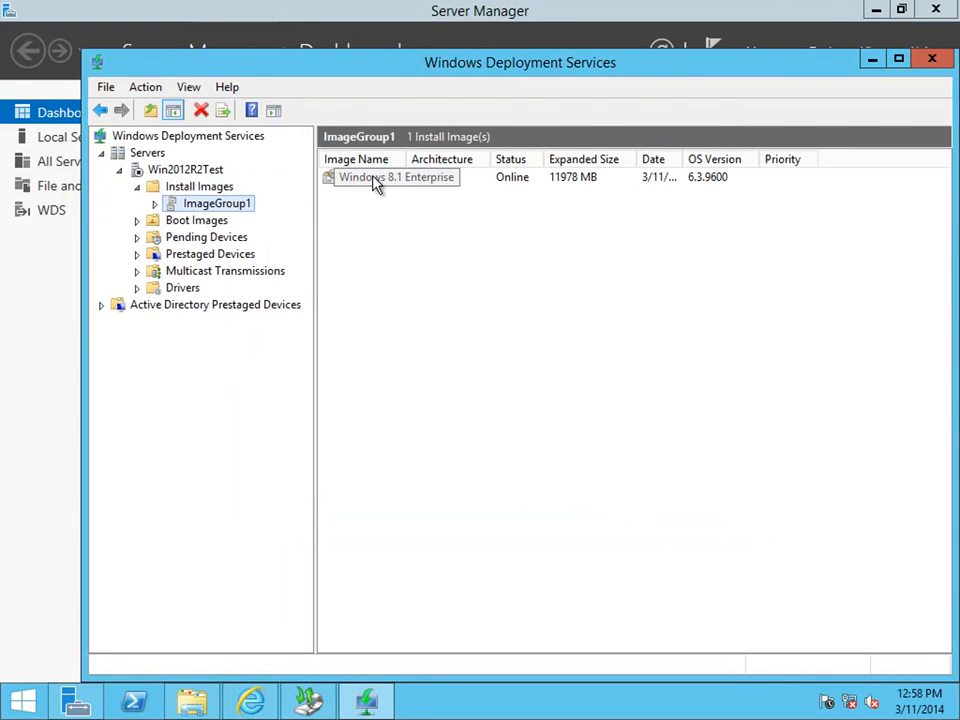
Inspect the image files stored in E:\RemoteInstall\Images\ImageGroup1 in File Explorer, and close the window.
left_click(201, 704)
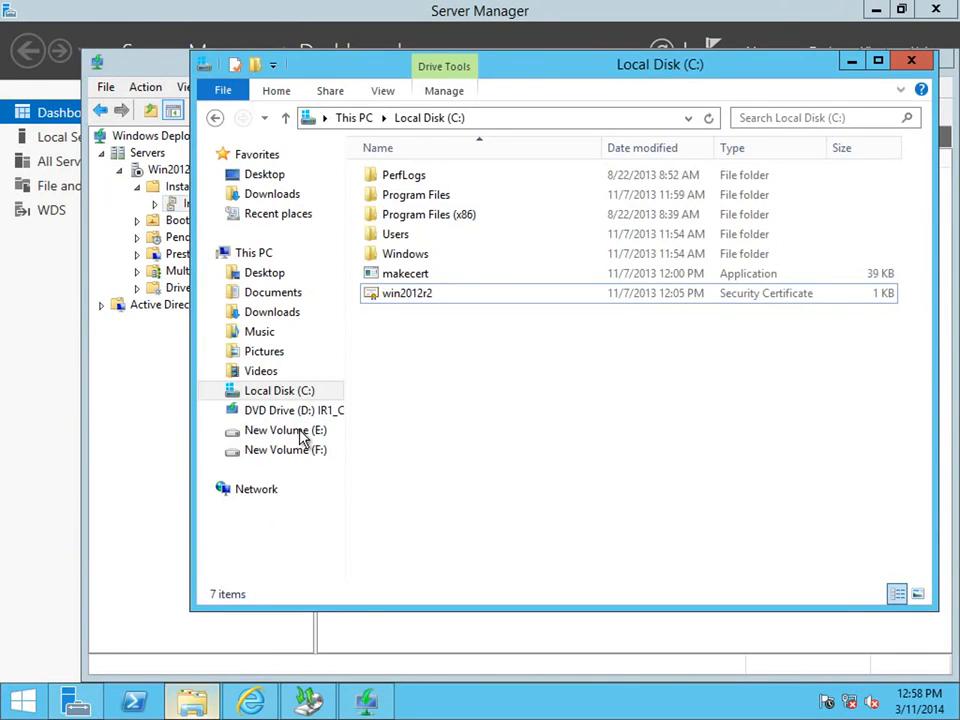
left_click(300, 438)
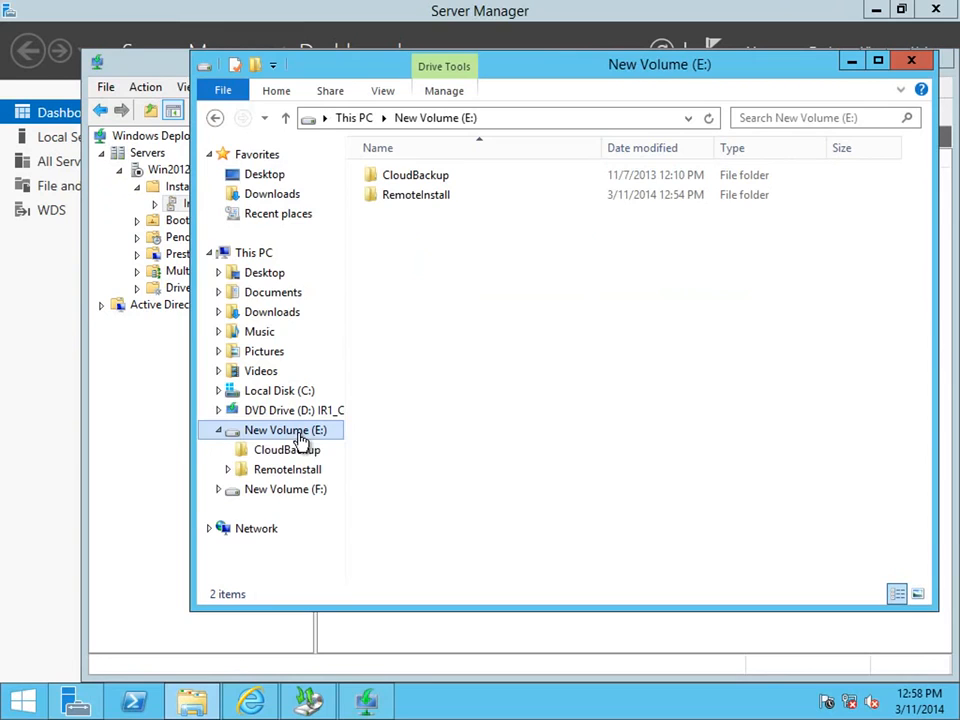
double_click(421, 197)
double_click(421, 197)
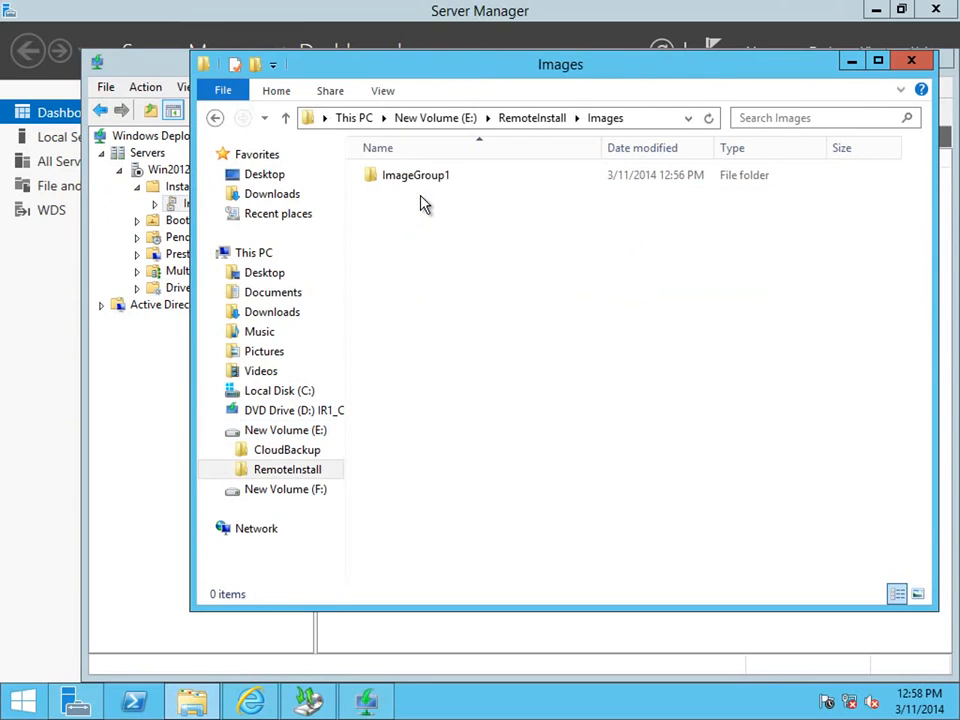
double_click(424, 177)
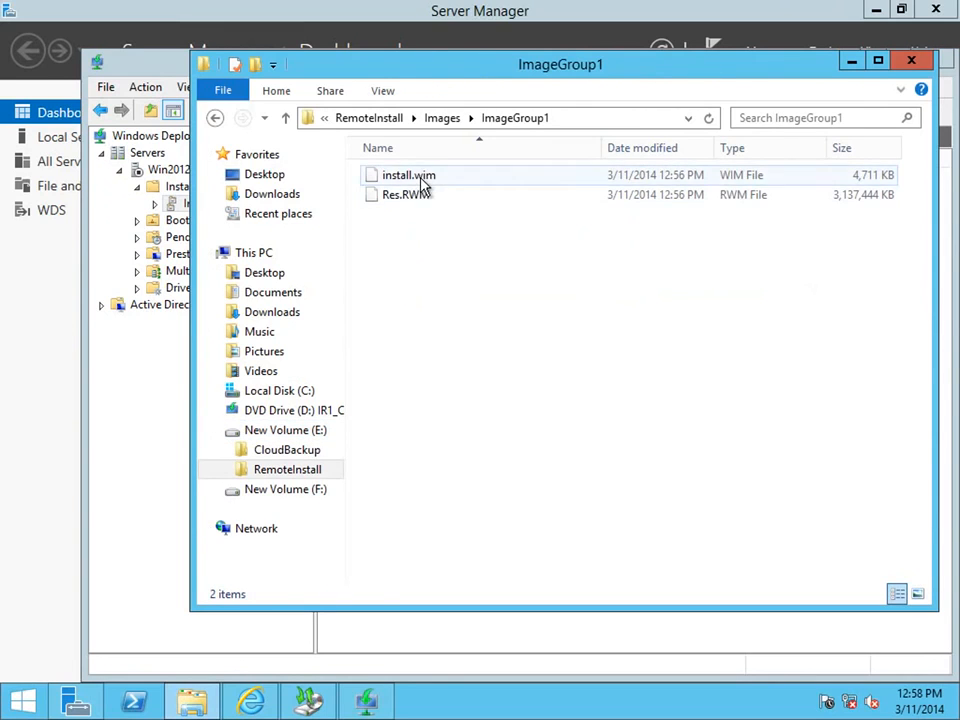
left_click(422, 180)
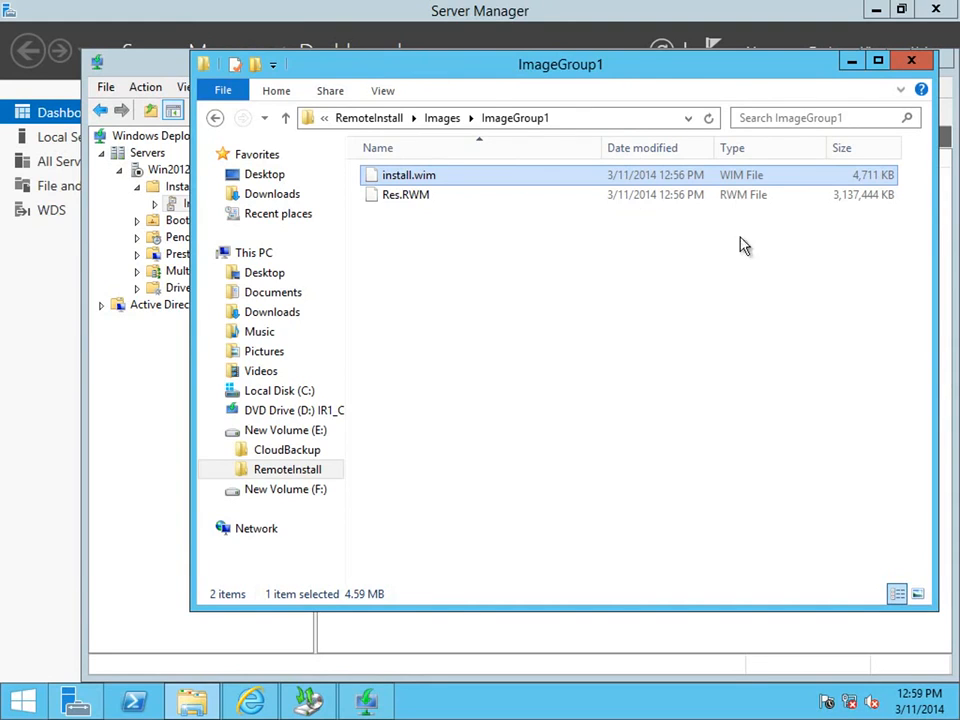
left_click(910, 62)
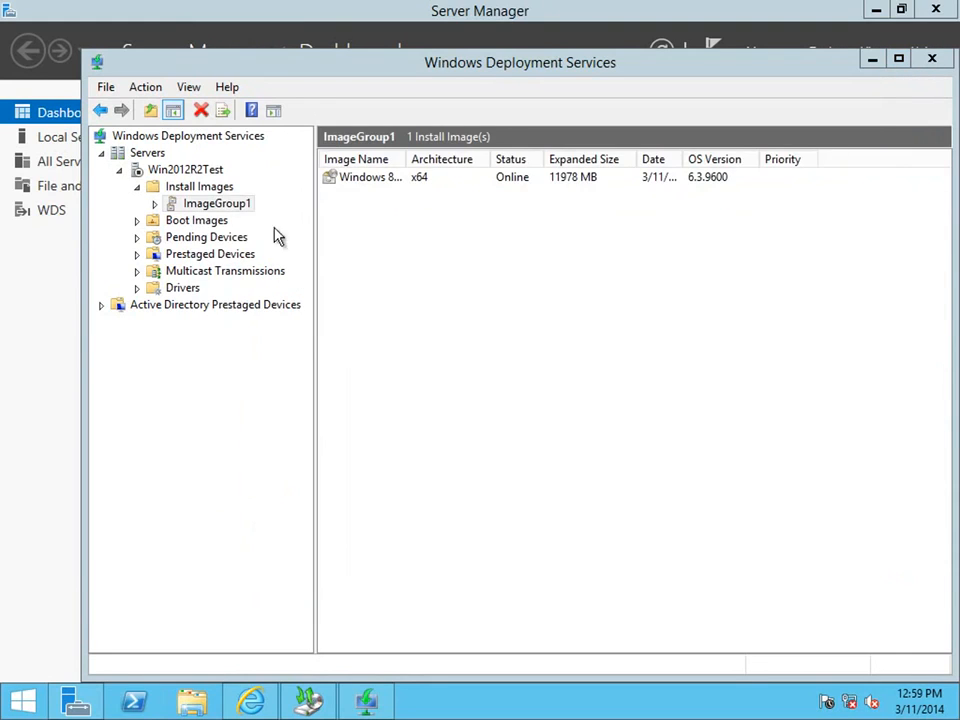
Add D:\sources\boot.wim to the server's boot images as Microsoft Windows Setup (x64) and finish the wizard.
left_click(214, 224)
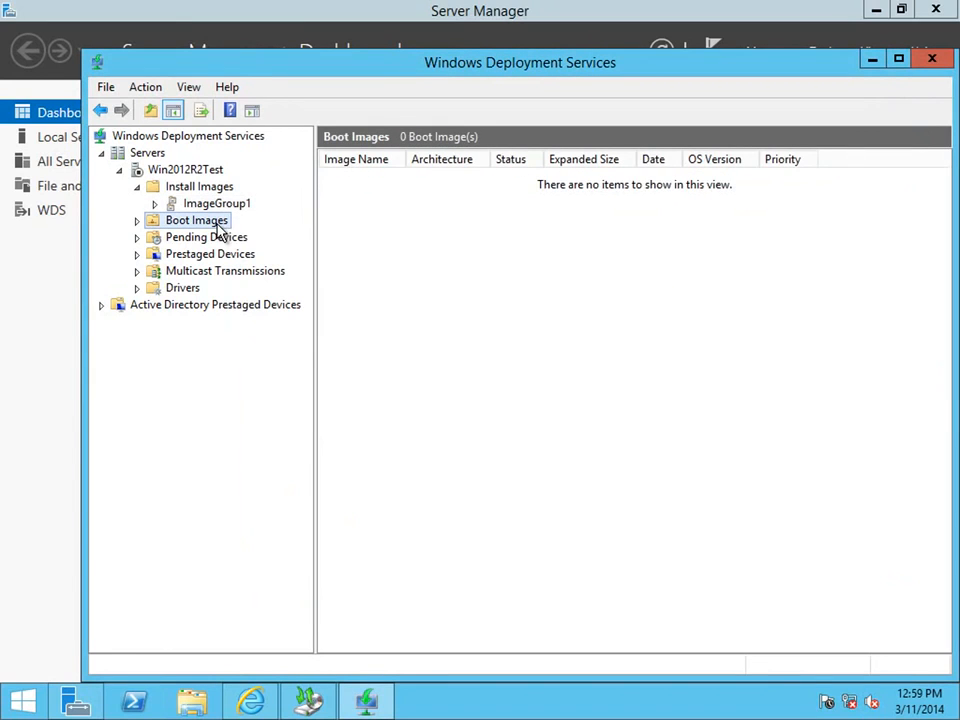
right_click(216, 224)
left_click(306, 238)
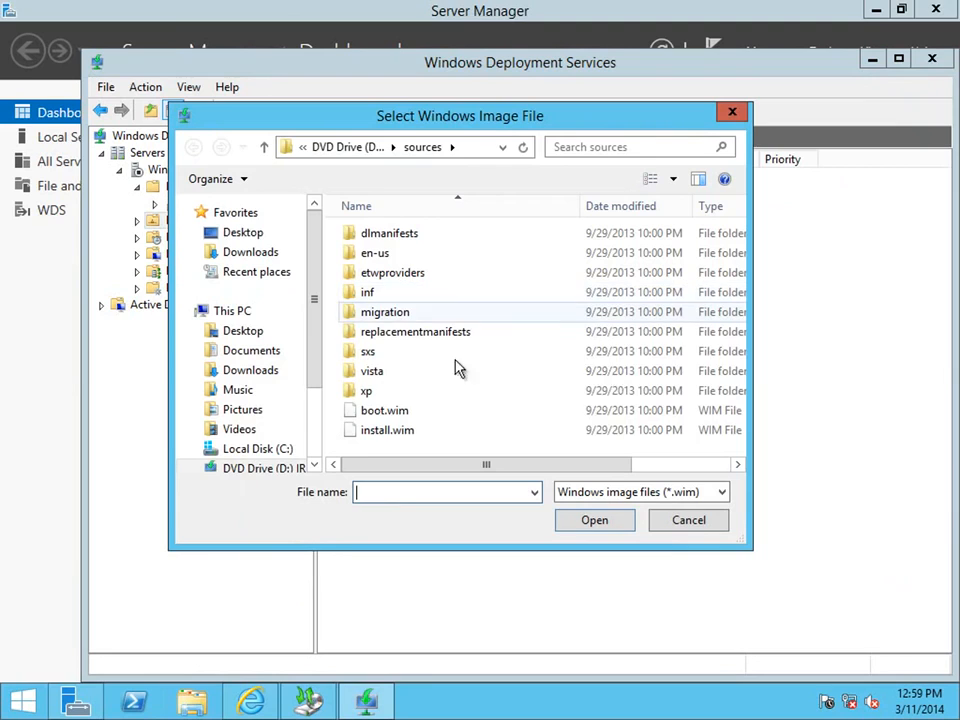
left_click(366, 413)
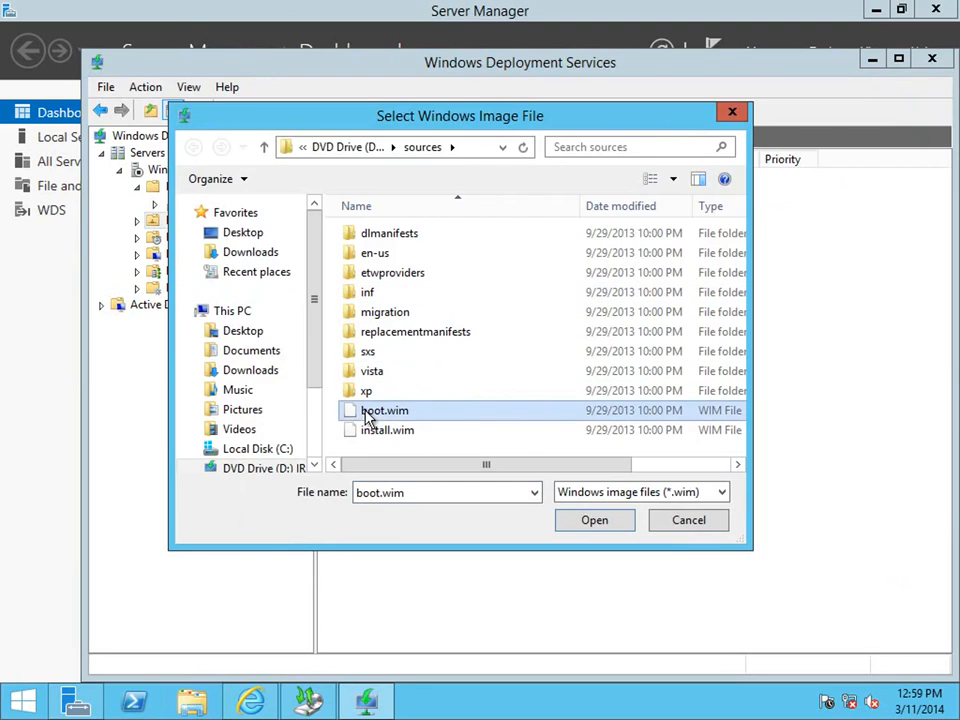
left_click(580, 527)
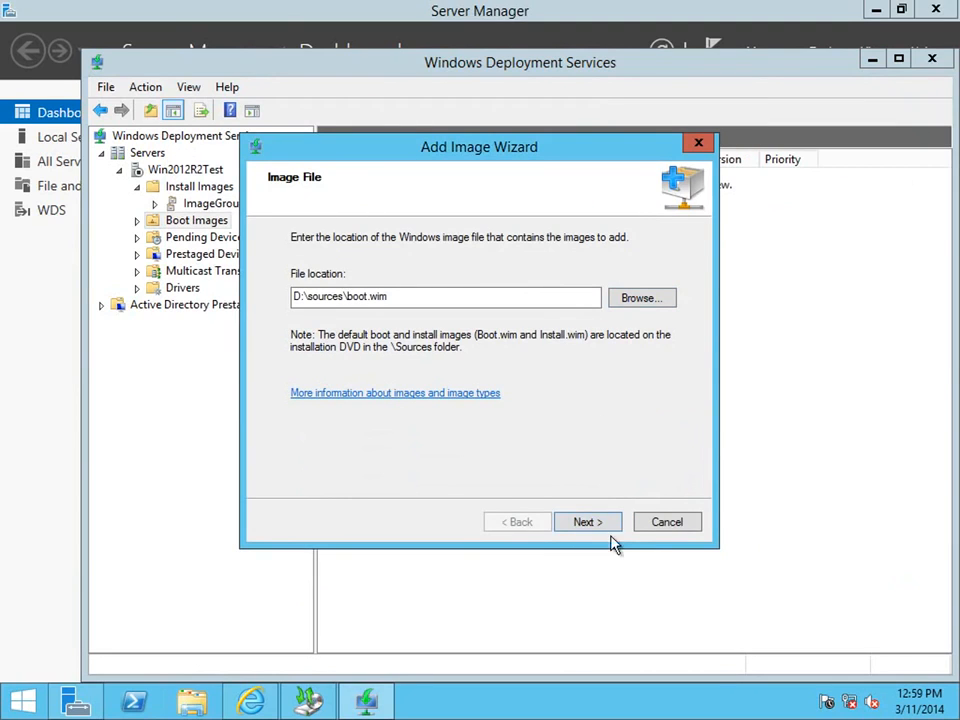
left_click(595, 523)
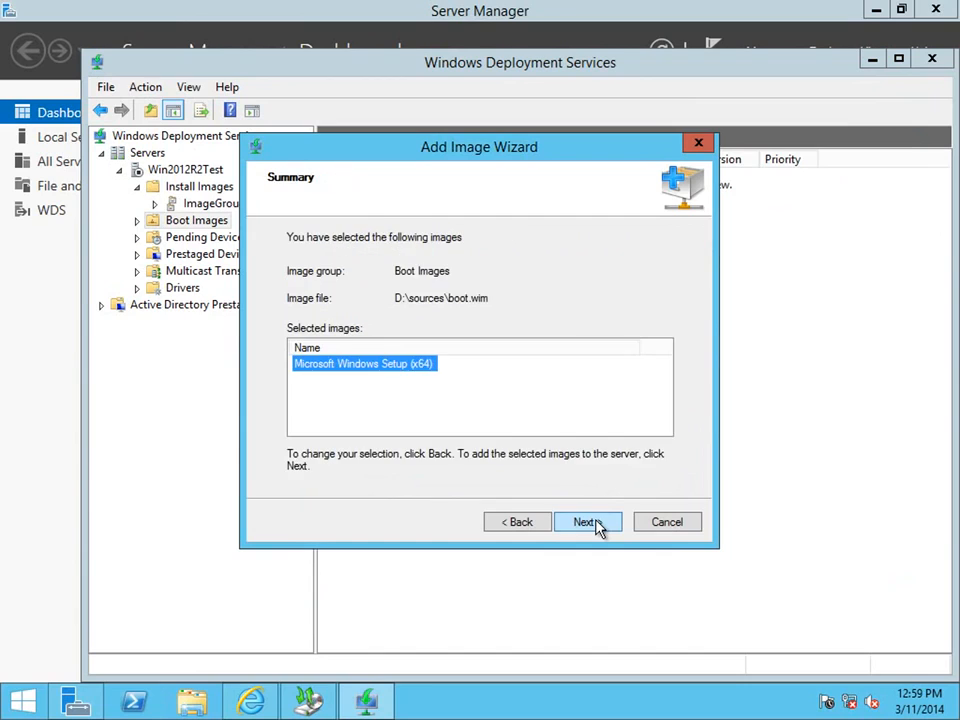
left_click(588, 522)
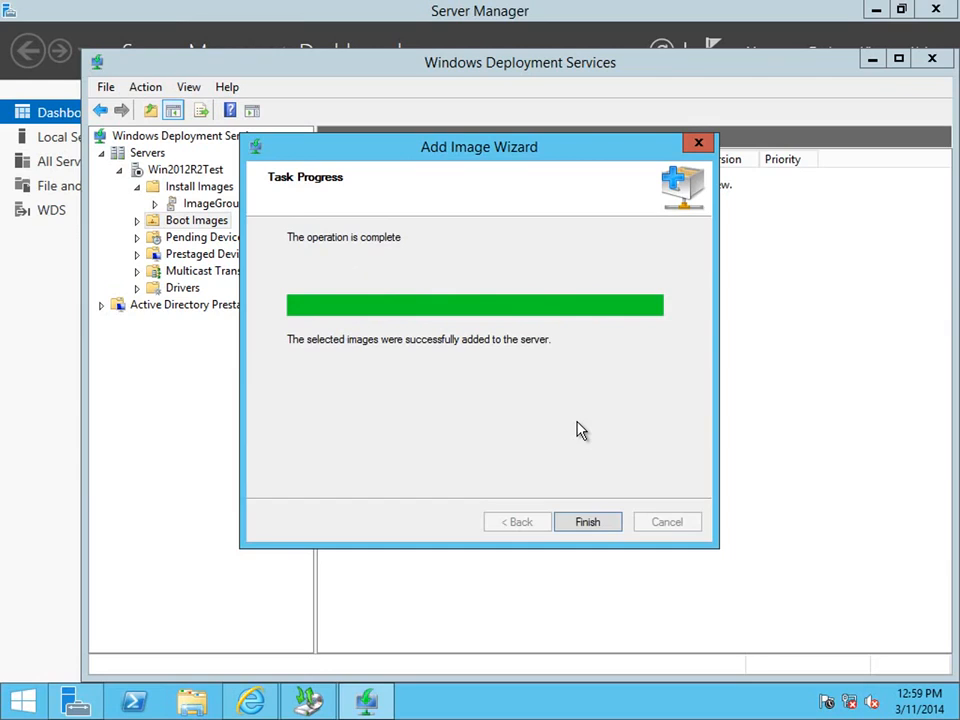
left_click(590, 528)
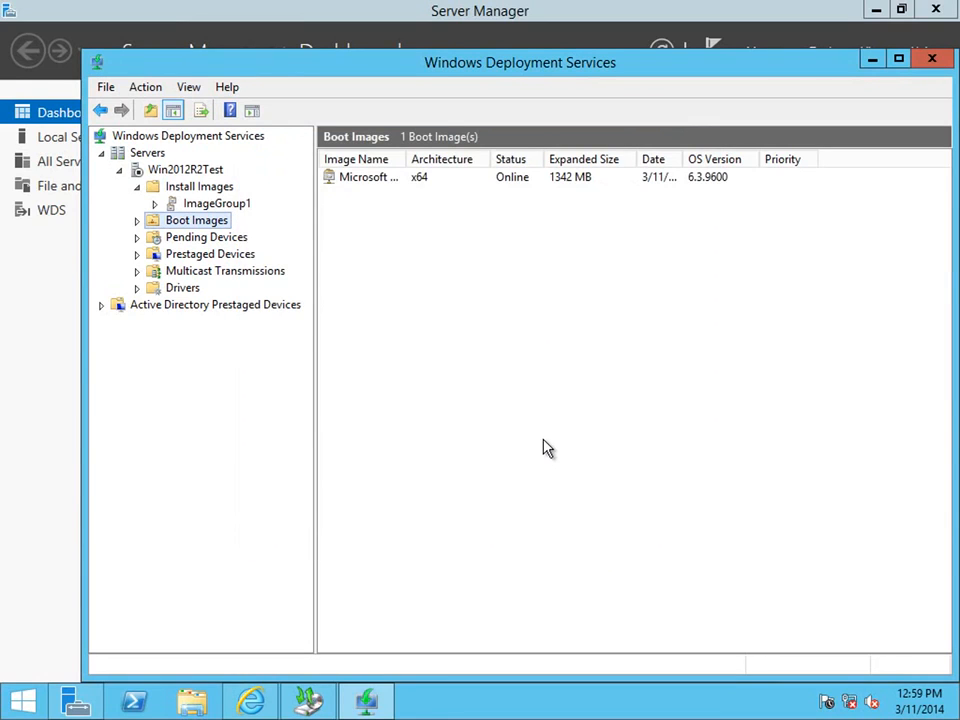